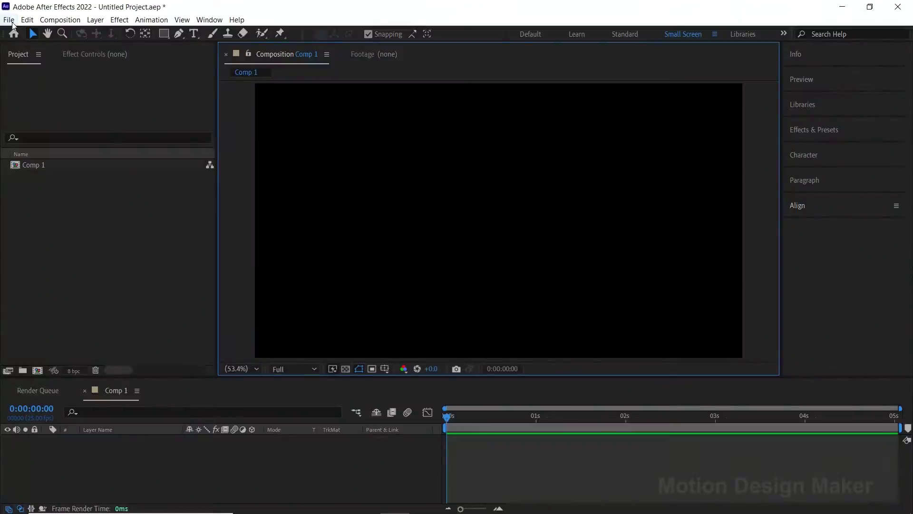
# Import BG.jpg via File > Import and drag it into the Comp 1 timeline as a layer
pyautogui.click(9, 20)
pyautogui.moveTo(44, 157)
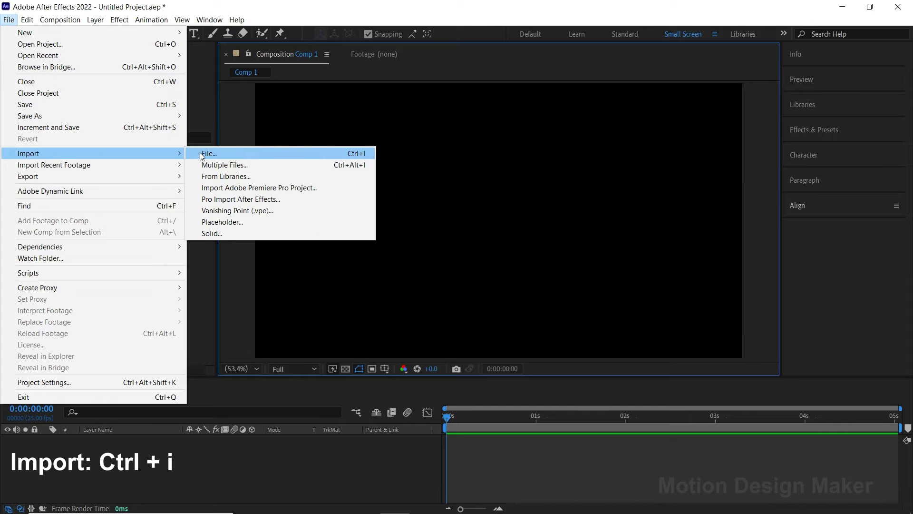
pyautogui.click(202, 154)
pyautogui.click(253, 119)
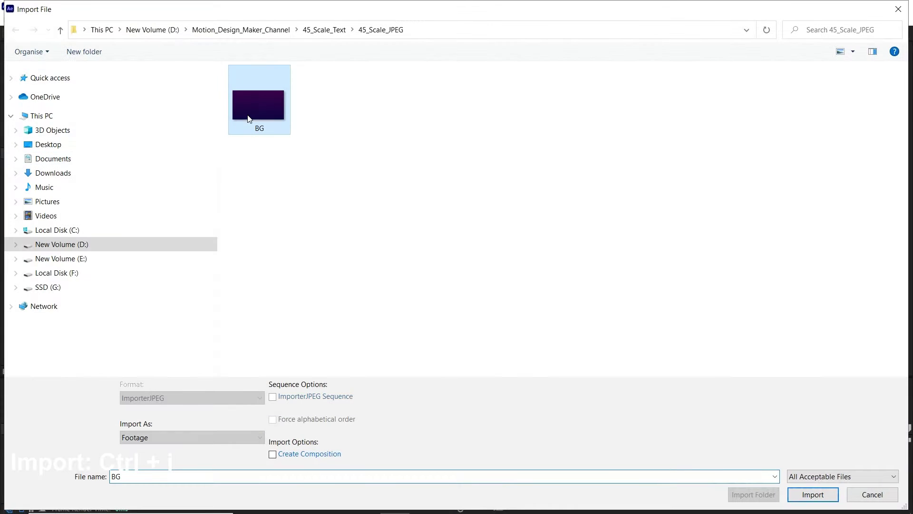
pyautogui.click(810, 493)
pyautogui.moveTo(104, 172); pyautogui.dragTo(129, 439)
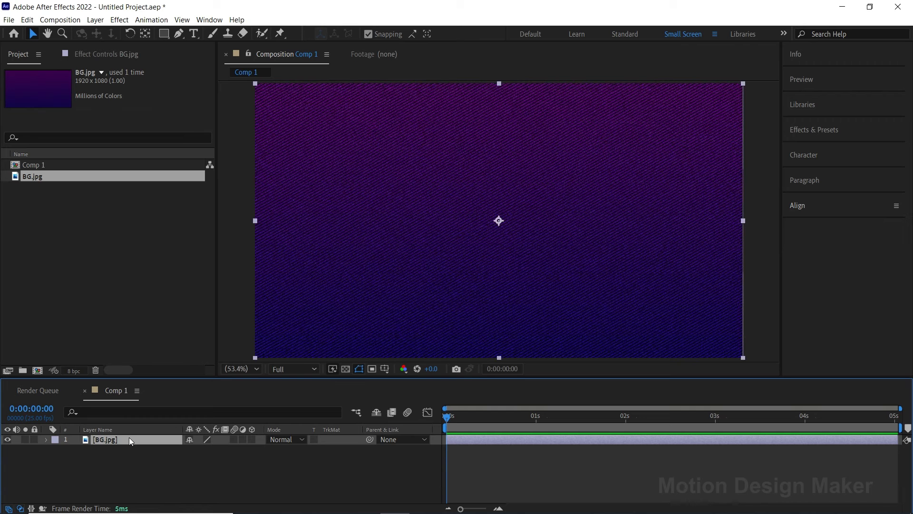
# Create a new text layer reading 'Scale Animation'
pyautogui.click(142, 467)
pyautogui.click(95, 19)
pyautogui.moveTo(100, 33)
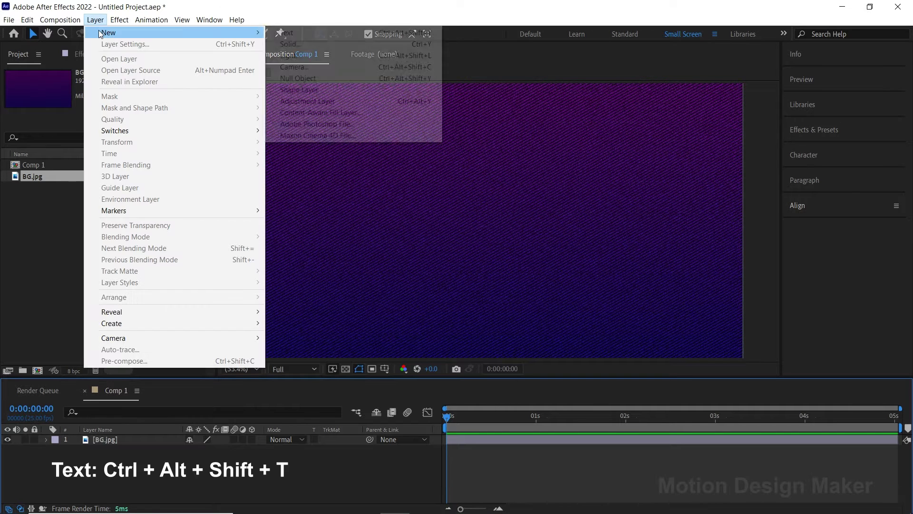
pyautogui.click(290, 34)
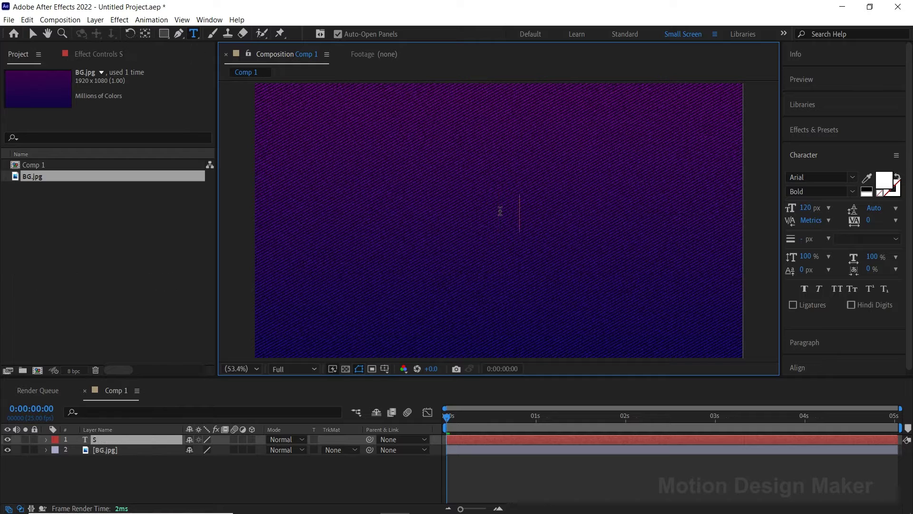
pyautogui.write('Scale Animation')
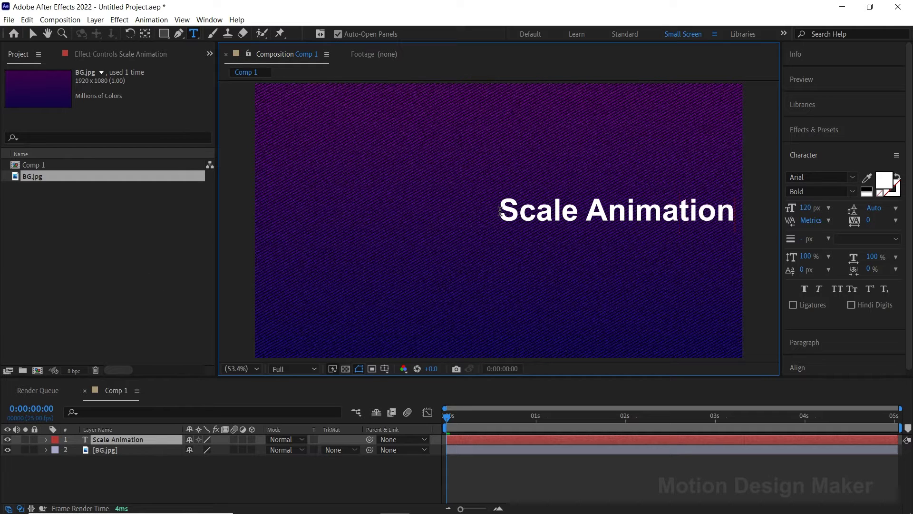
pyautogui.click(33, 33)
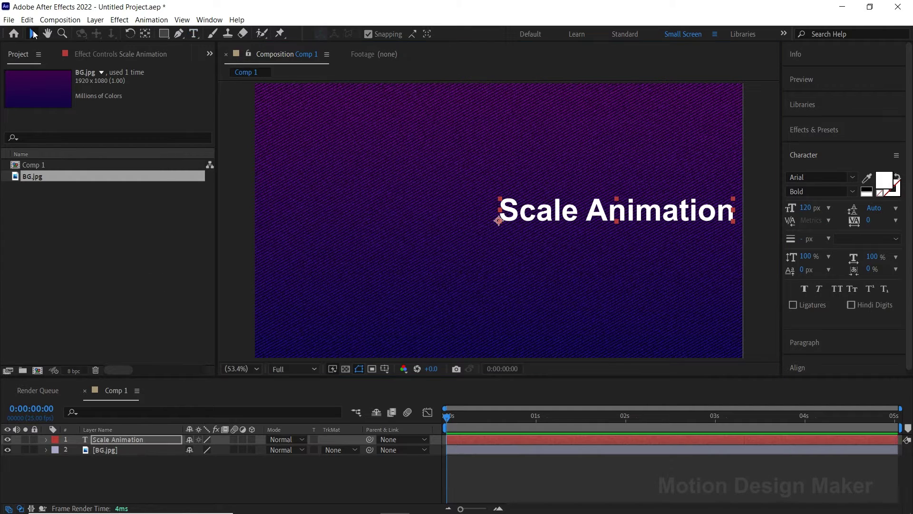
# Move the text's anchor point to its centre and align it horizontally and vertically in the comp
pyautogui.click(149, 33)
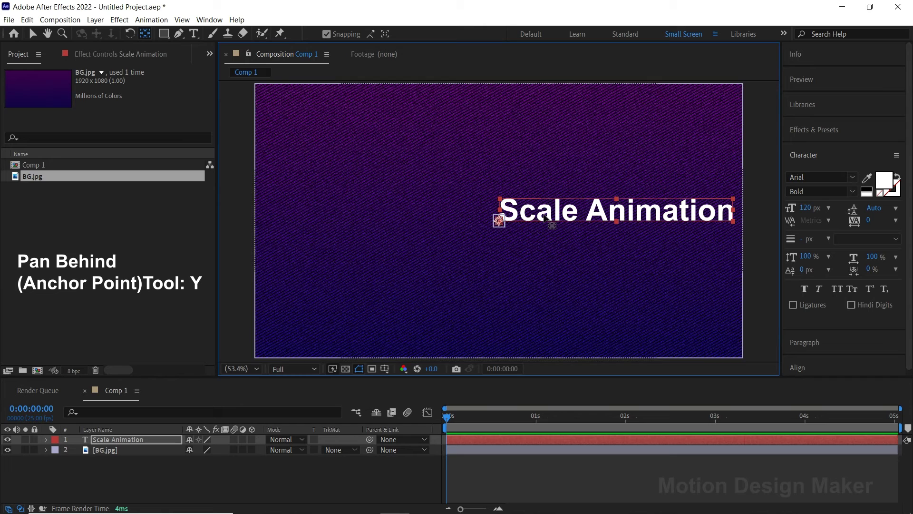
pyautogui.moveTo(544, 215); pyautogui.dragTo(616, 209)
pyautogui.click(806, 367)
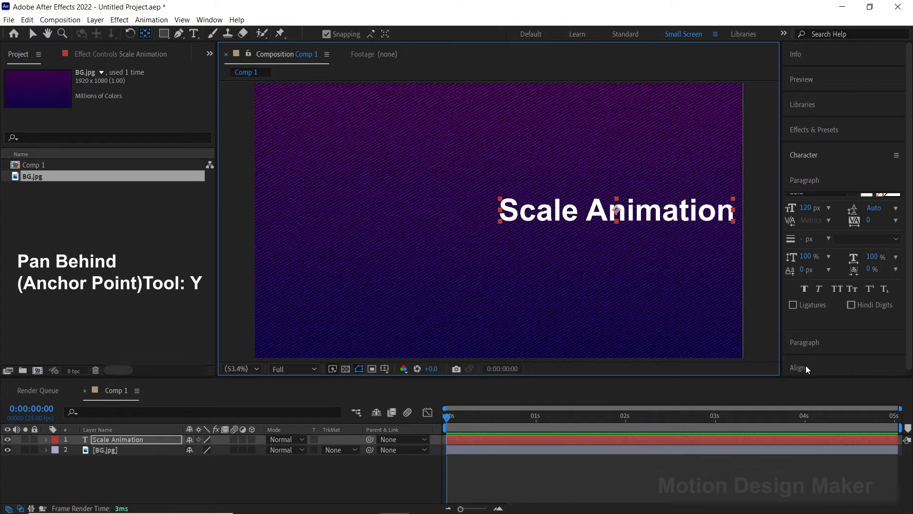
pyautogui.click(814, 241)
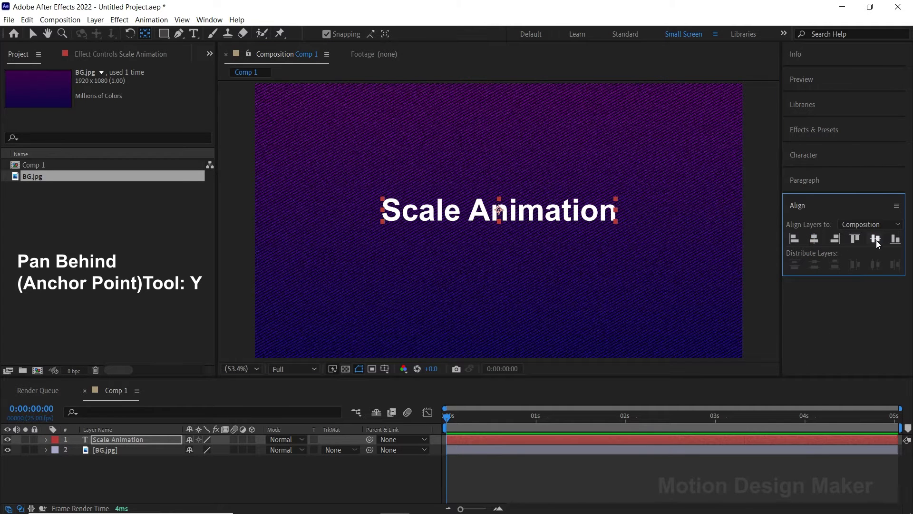
pyautogui.click(876, 240)
pyautogui.click(459, 461)
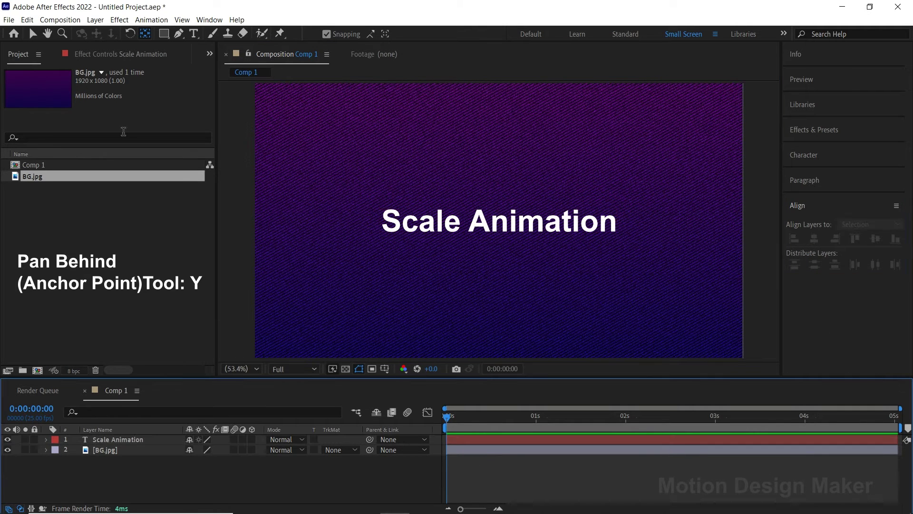
# Draw a gradient rectangle around the comp centre and rename its layer Box_01
pyautogui.click(164, 34)
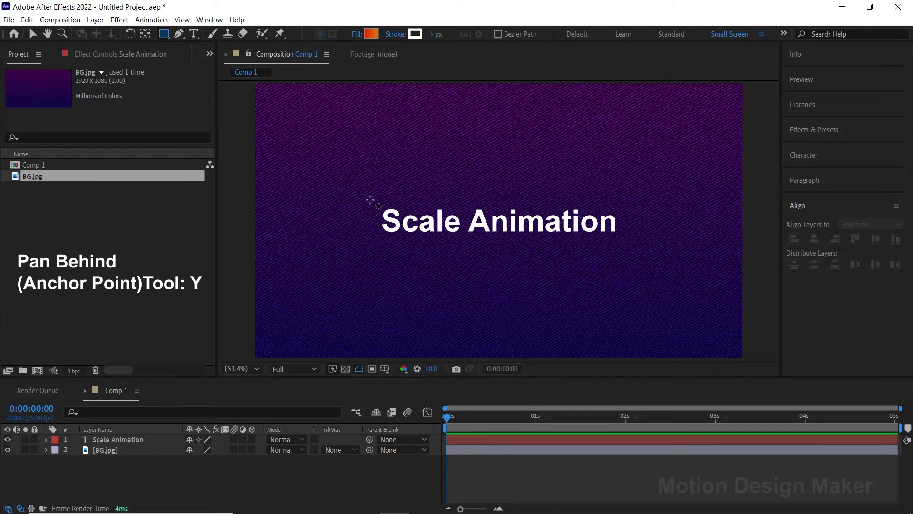
pyautogui.moveTo(371, 200)
pyautogui.mouseDown()
pyautogui.moveTo(586, 262)
pyautogui.moveTo(630, 245)
pyautogui.mouseUp()
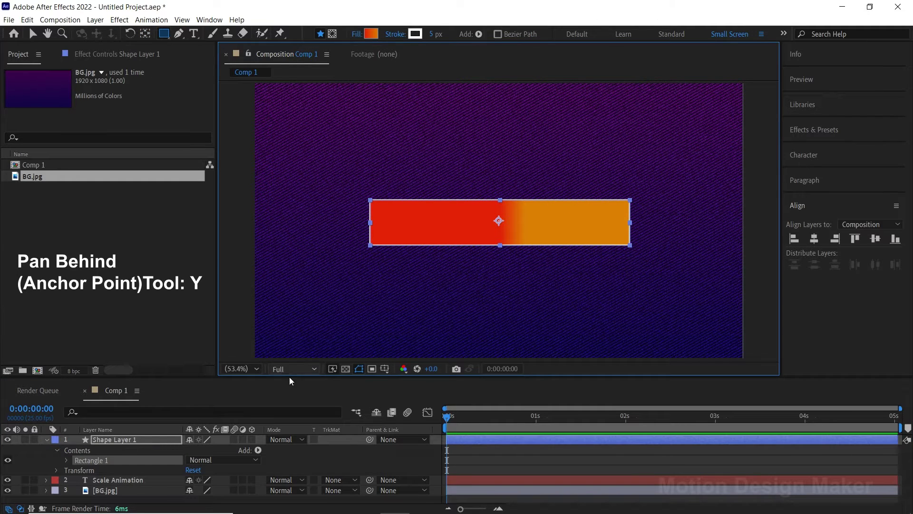
pyautogui.click(126, 438)
pyautogui.press('Return')
pyautogui.write('Box')
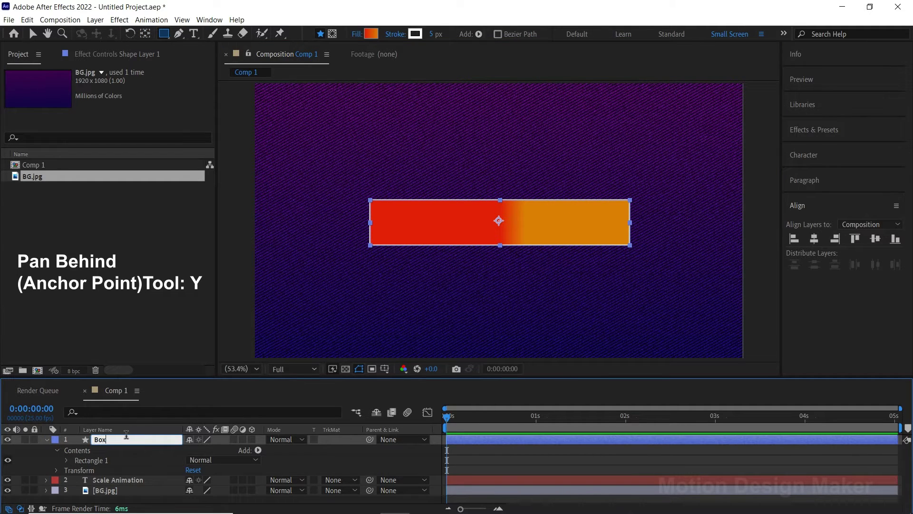
pyautogui.write('_01')
pyautogui.press('Return')
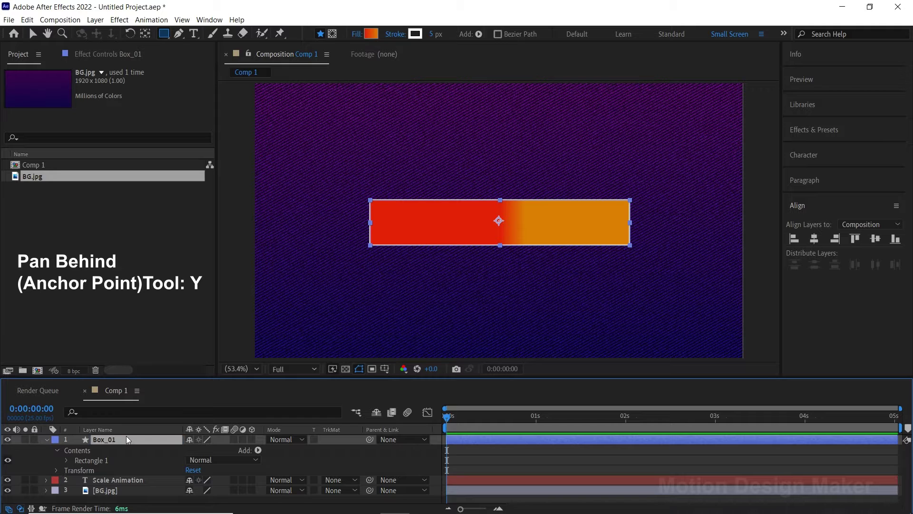
# Place Box_01 beneath the Scale Animation layer and centre-align the box and text together
pyautogui.moveTo(126, 436); pyautogui.dragTo(110, 453)
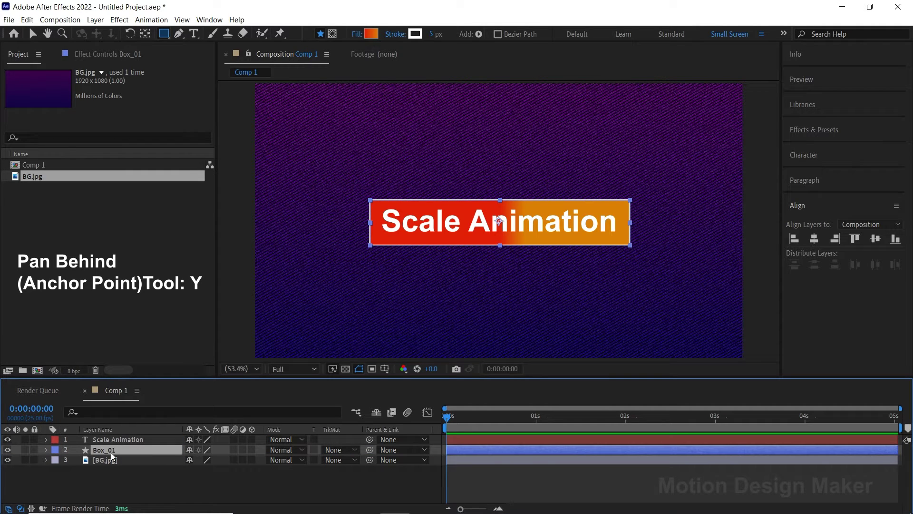
pyautogui.keyDown('ctrl'); pyautogui.click(140, 439); pyautogui.keyUp('ctrl')
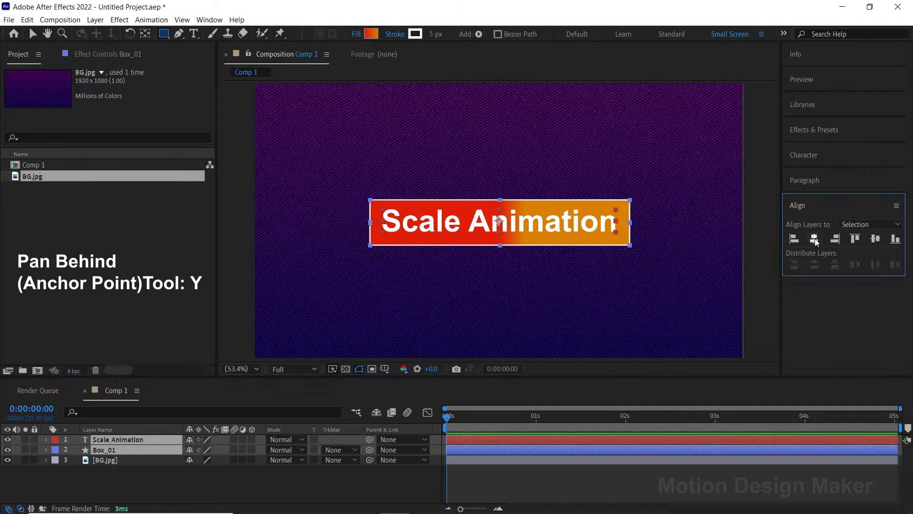
pyautogui.click(875, 238)
# Solo Box_01 and stretch its gradient handles across the box's full width
pyautogui.click(516, 445)
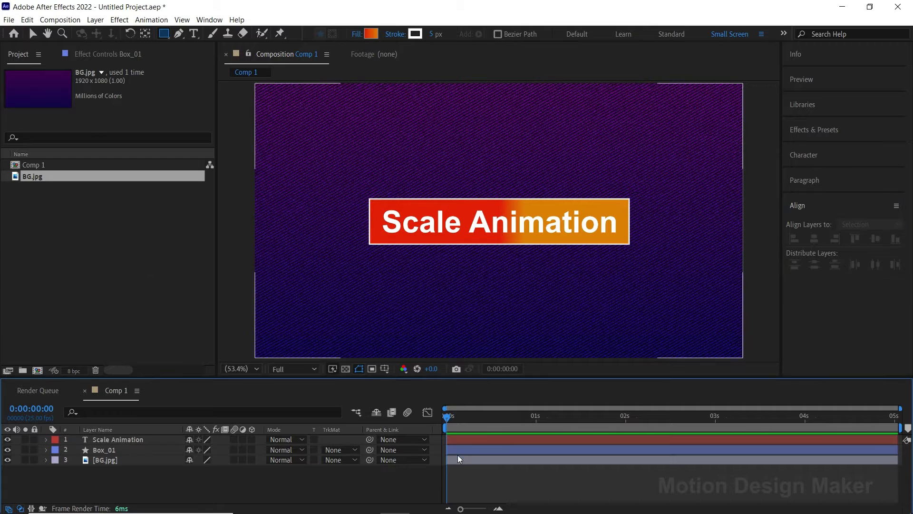
pyautogui.click(25, 450)
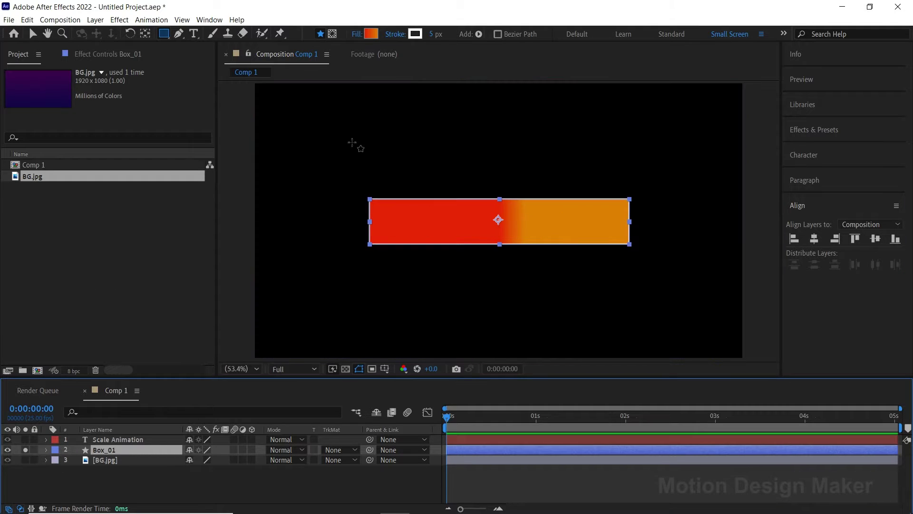
pyautogui.click(371, 34)
pyautogui.click(314, 149)
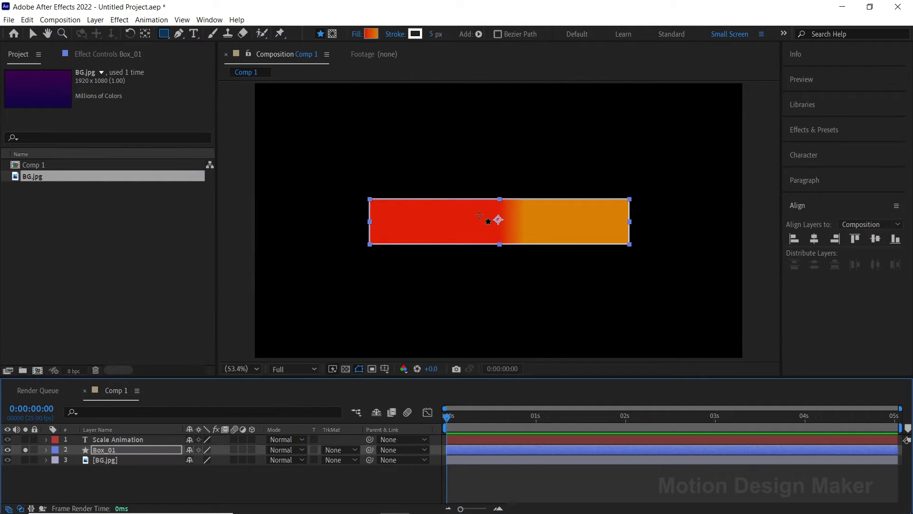
pyautogui.moveTo(525, 222); pyautogui.dragTo(641, 221)
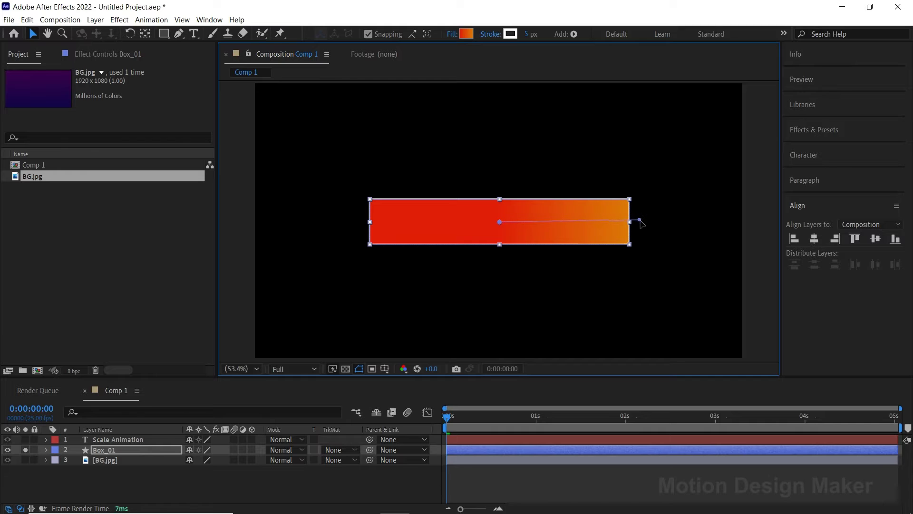
pyautogui.moveTo(498, 222); pyautogui.dragTo(455, 220)
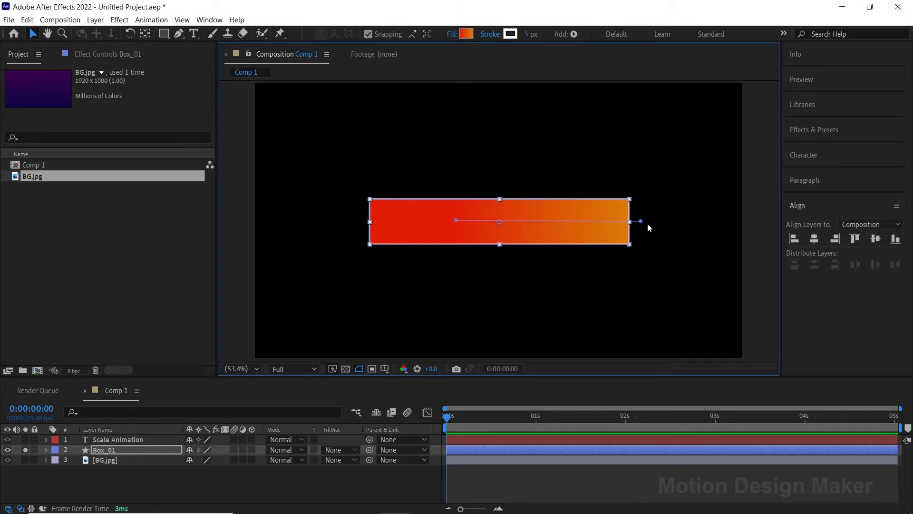
pyautogui.moveTo(640, 222); pyautogui.dragTo(664, 221)
pyautogui.click(25, 449)
pyautogui.click(168, 485)
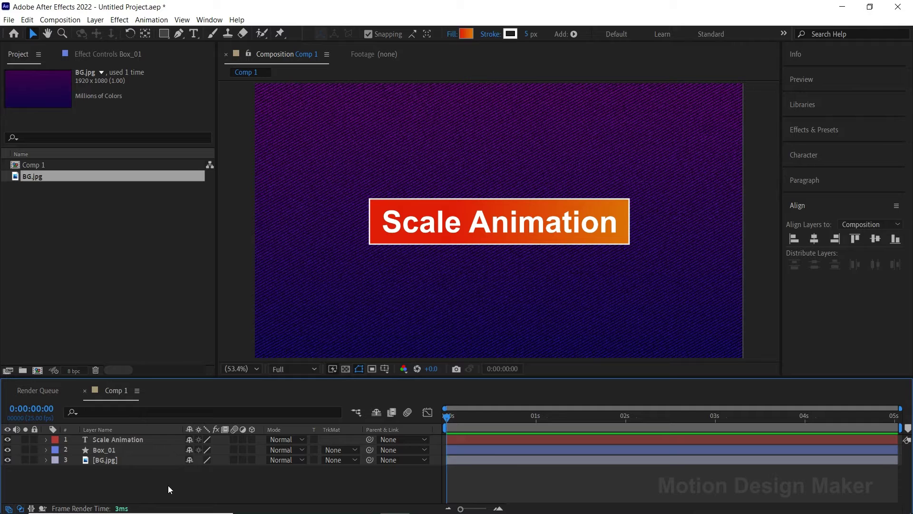
# Add a Scale animator to the Scale Animation text with Scale set to 0%
pyautogui.click(104, 442)
pyautogui.click(46, 439)
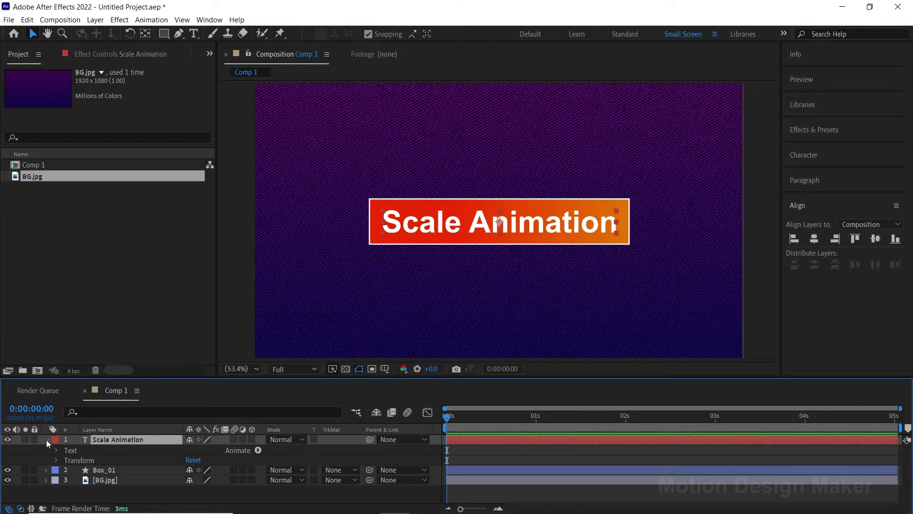
pyautogui.click(57, 449)
pyautogui.click(257, 450)
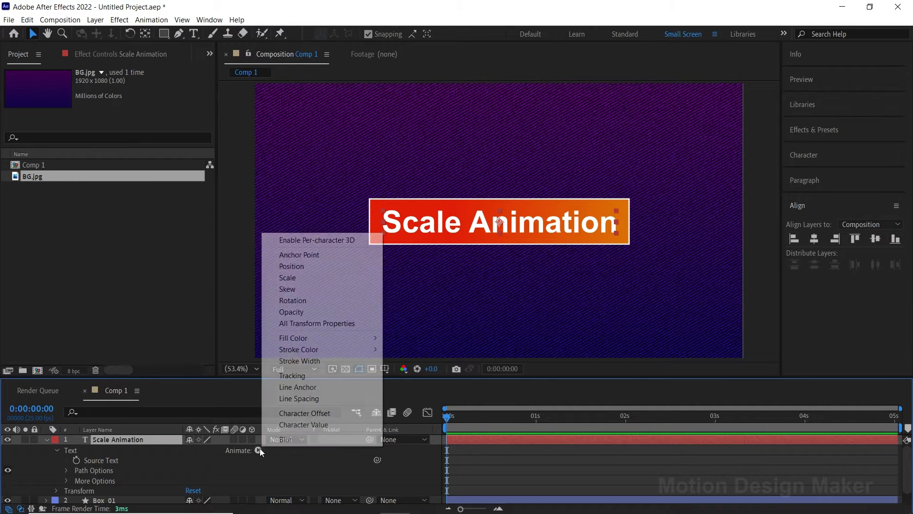
pyautogui.click(308, 279)
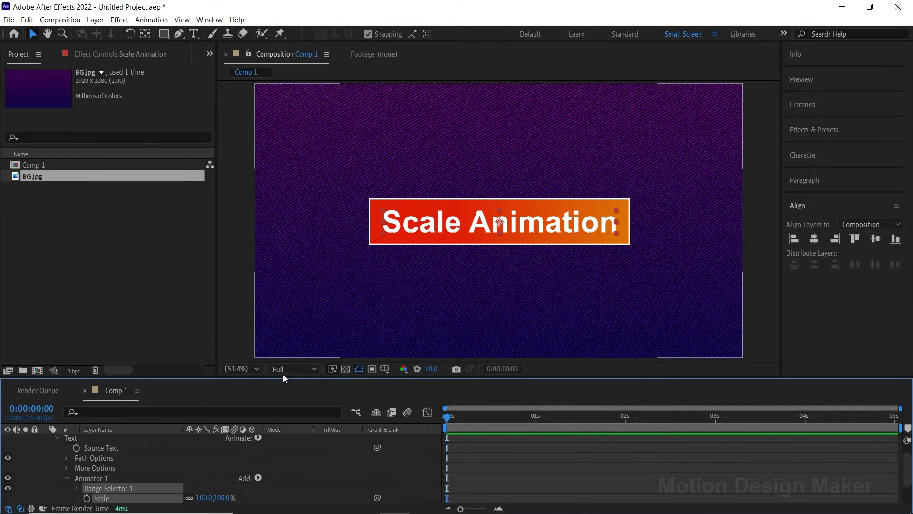
pyautogui.moveTo(283, 377); pyautogui.dragTo(282, 334)
pyautogui.click(218, 467)
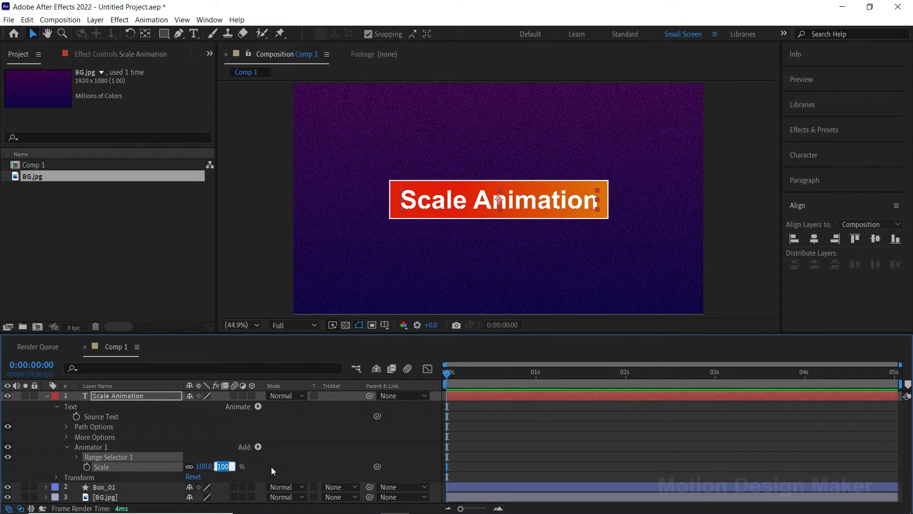
pyautogui.write('0')
pyautogui.press('Return')
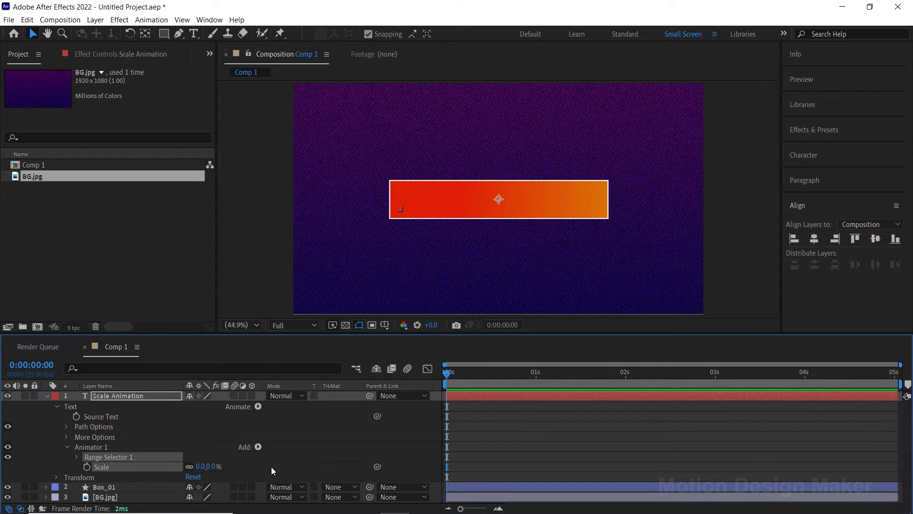
# Keyframe Range Selector 1 Offset at 0:00:00:05 and set it to 100% at 0:00:01:06
pyautogui.click(77, 457)
pyautogui.moveTo(448, 372); pyautogui.dragTo(467, 375)
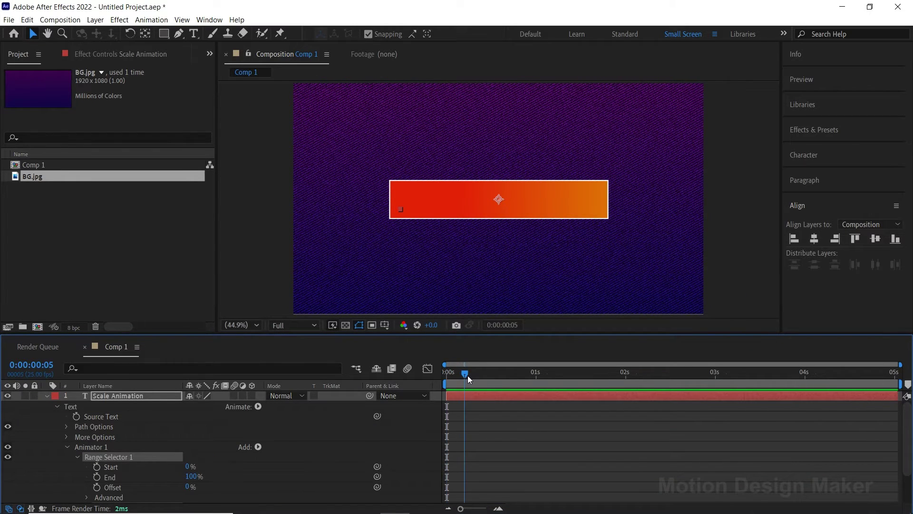
pyautogui.click(475, 396)
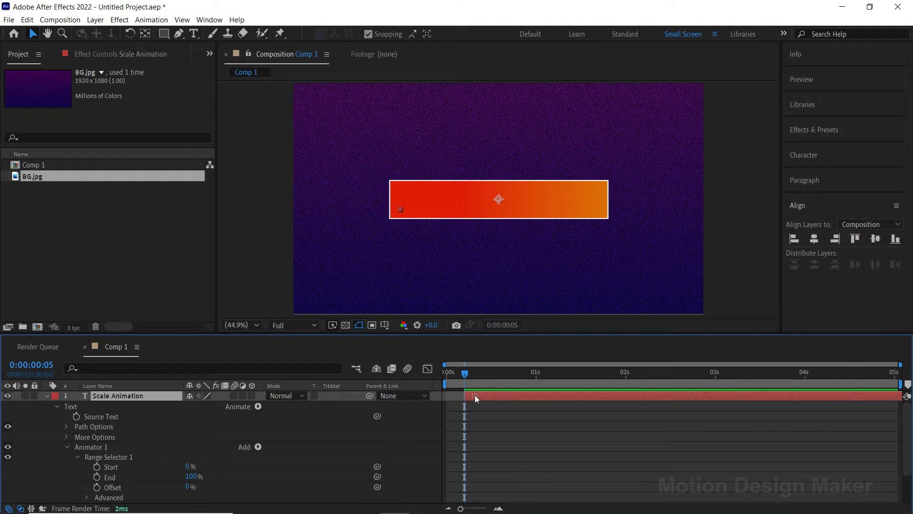
pyautogui.click(97, 487)
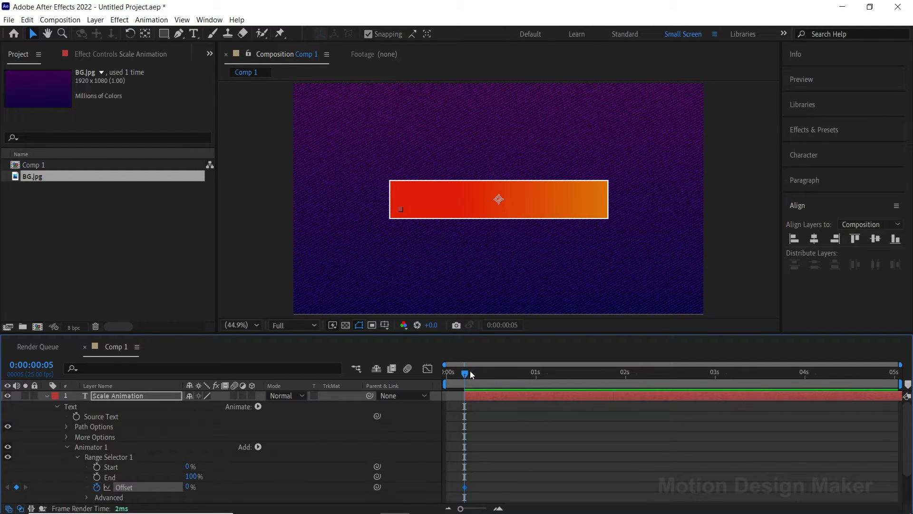
pyautogui.moveTo(470, 374); pyautogui.dragTo(558, 384)
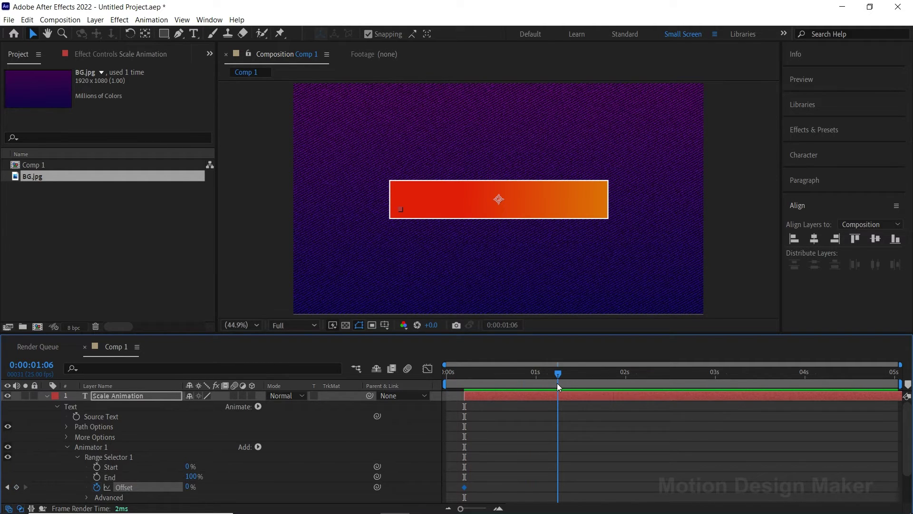
pyautogui.moveTo(193, 487); pyautogui.dragTo(263, 485)
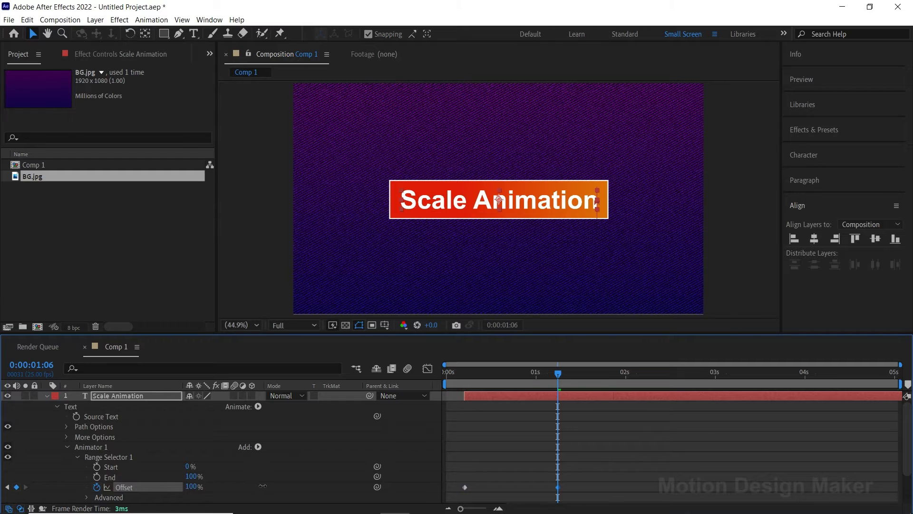
# Set the first Offset keyframe to -100% and preview the letters scaling in
pyautogui.moveTo(521, 378); pyautogui.dragTo(467, 390)
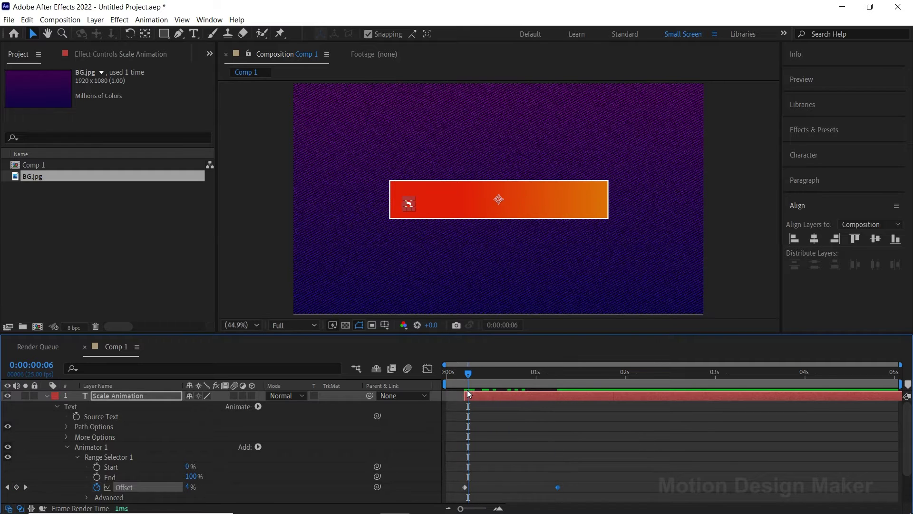
pyautogui.press('space')
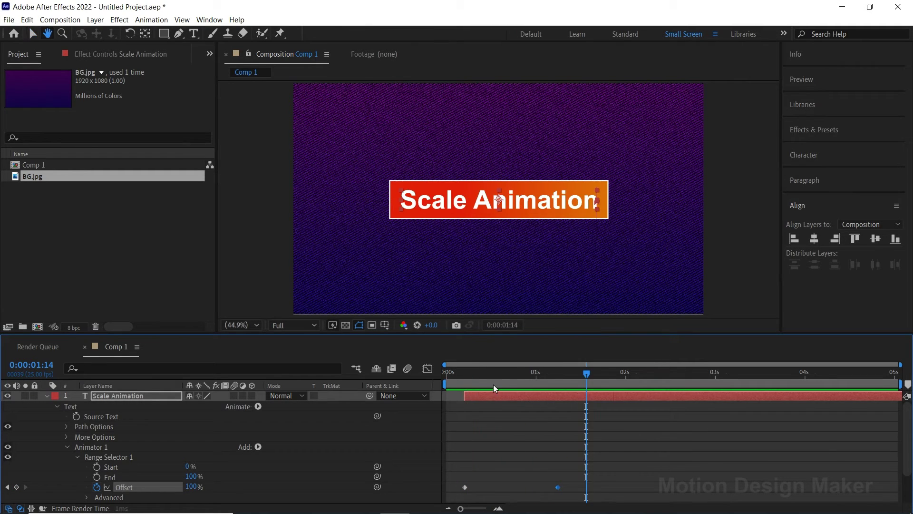
pyautogui.press('space')
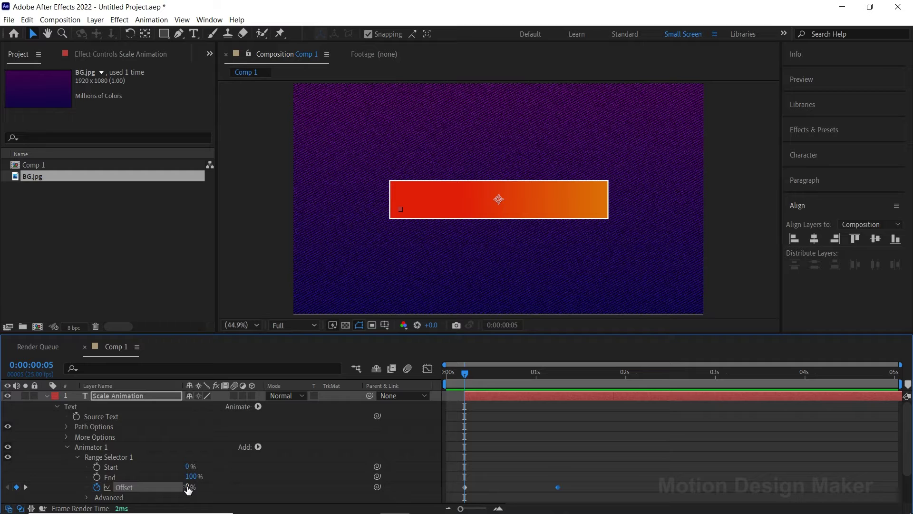
pyautogui.moveTo(188, 489); pyautogui.dragTo(143, 489)
pyautogui.click(524, 421)
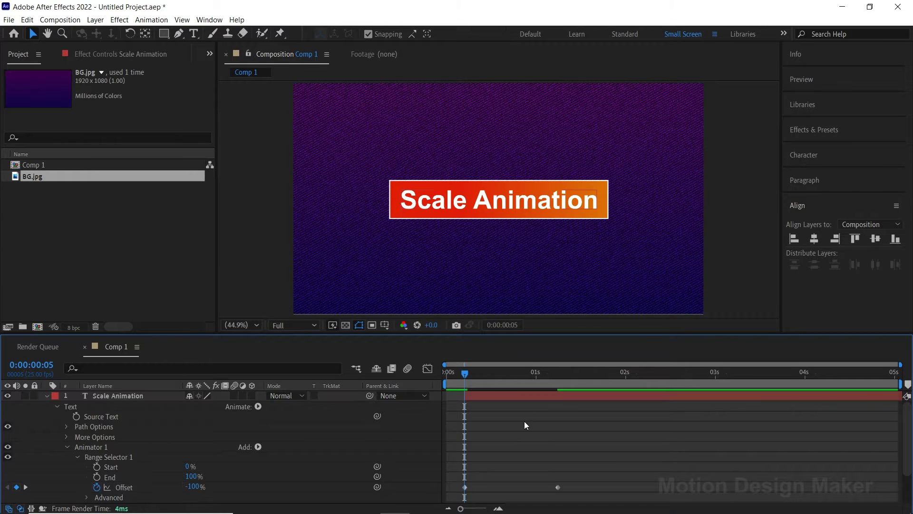
pyautogui.press('space')
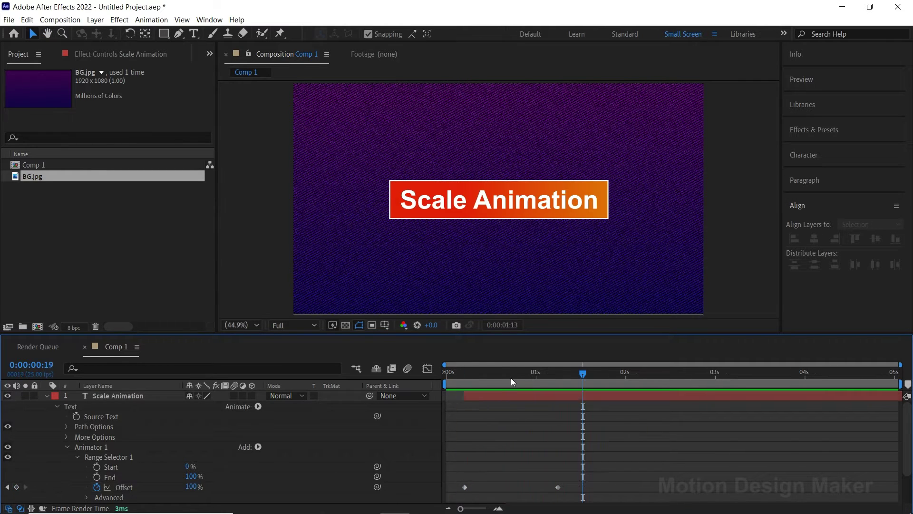
pyautogui.click(495, 376)
# Set the range selector's Advanced Shape to Ramp Up and preview
pyautogui.scroll(-2, 314, 450)
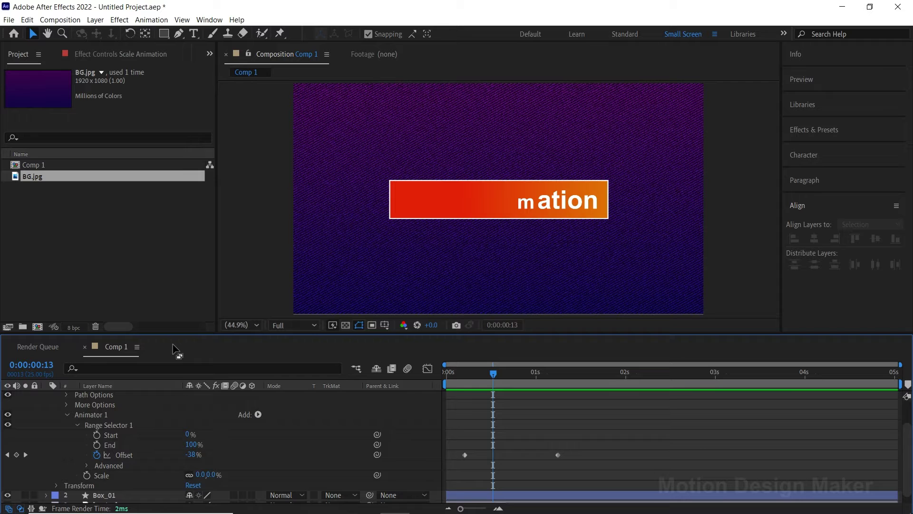
pyautogui.moveTo(176, 334); pyautogui.dragTo(176, 315)
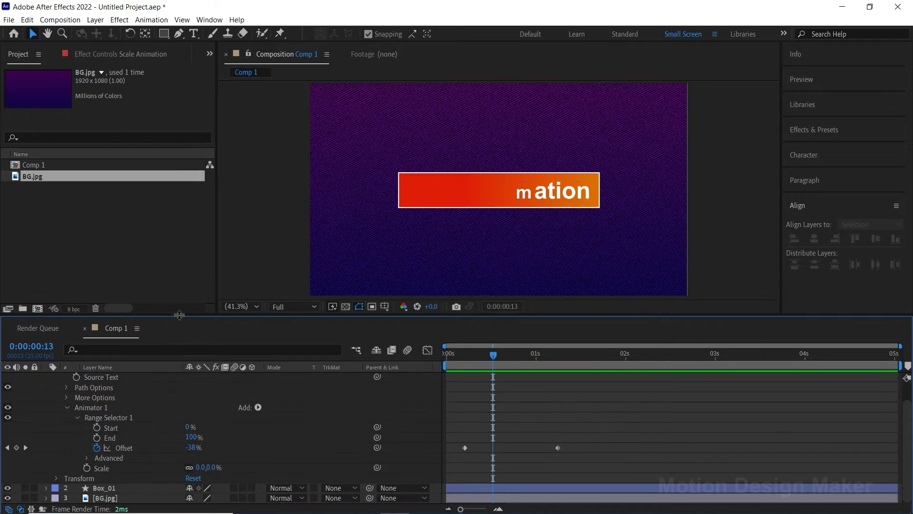
pyautogui.click(87, 458)
pyautogui.click(210, 457)
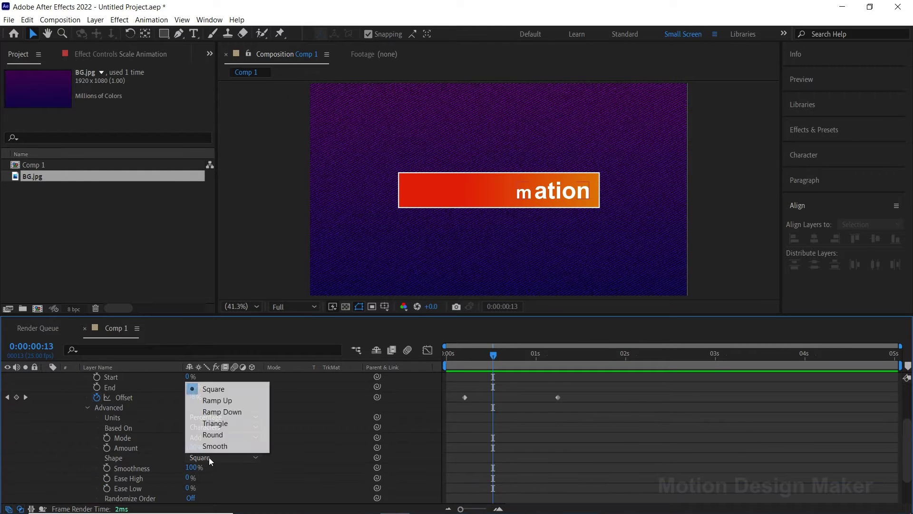
pyautogui.click(235, 403)
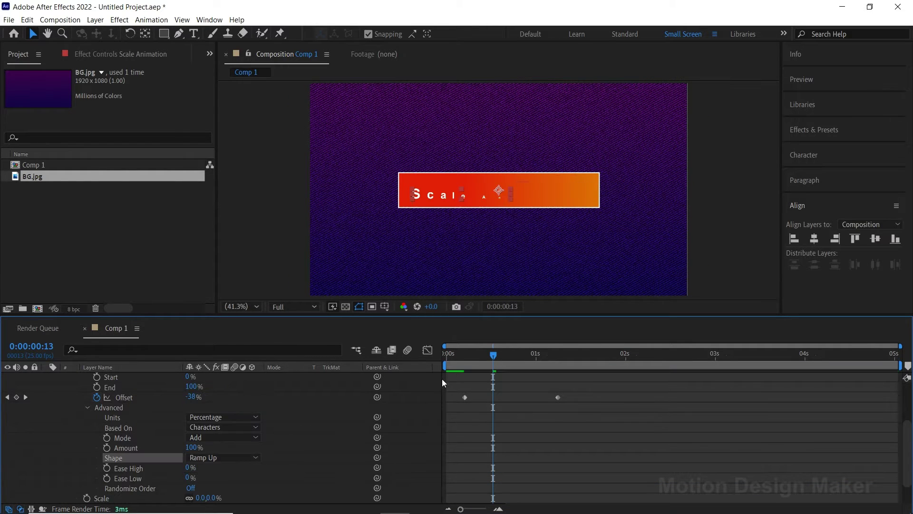
pyautogui.press('space')
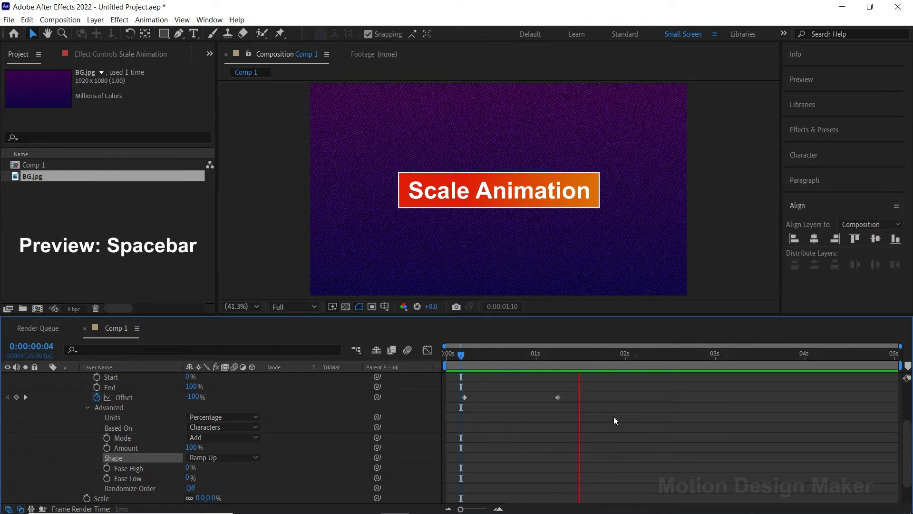
pyautogui.click(504, 358)
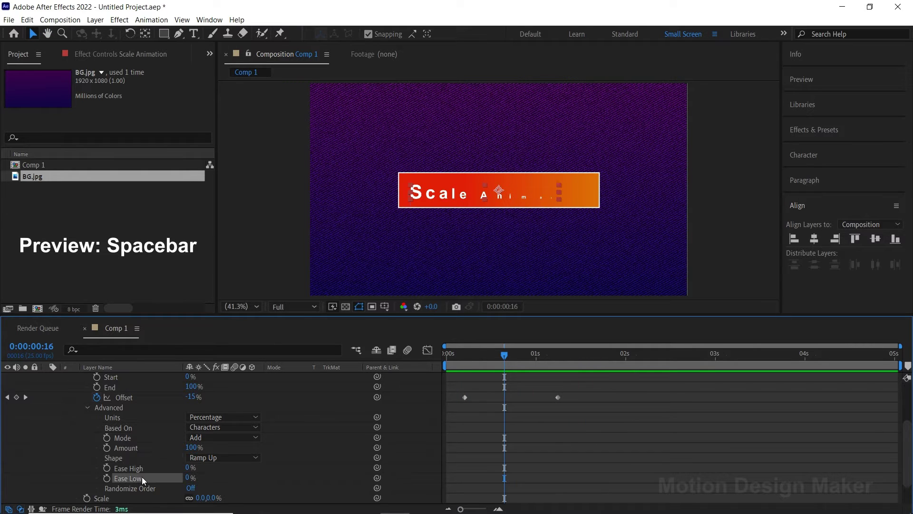
# Set Ease Low to 50% and preview the smoother scale-in
pyautogui.click(189, 477)
pyautogui.write('50')
pyautogui.press('Return')
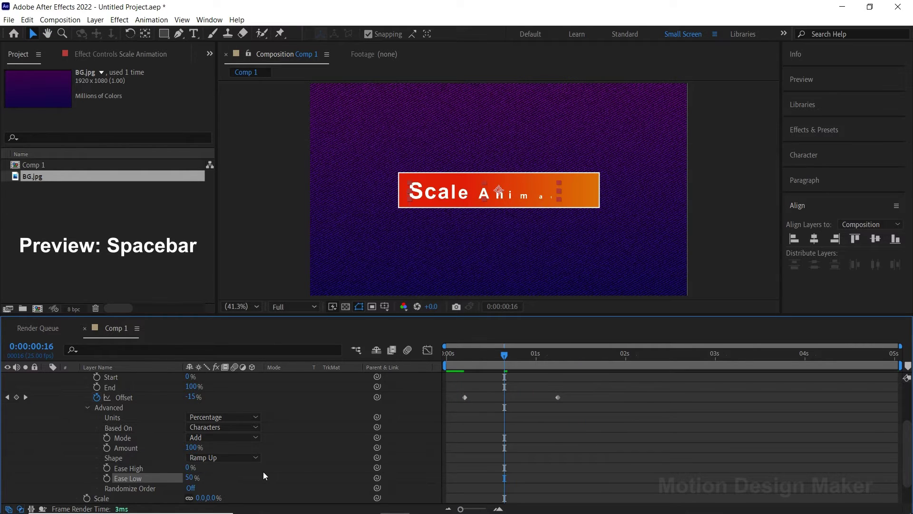
pyautogui.press('space')
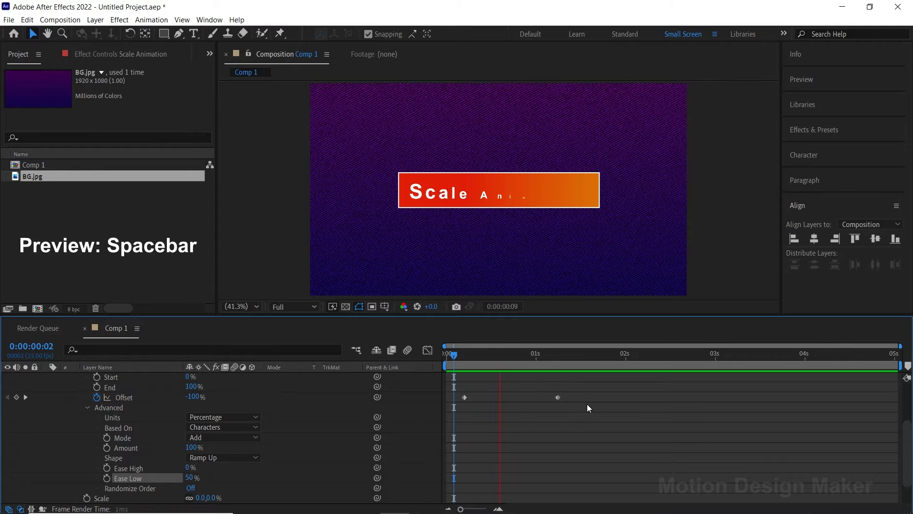
pyautogui.press('space')
# Copy both Offset keyframes and paste them at 0:00:02:00
pyautogui.scroll(2, 336, 393)
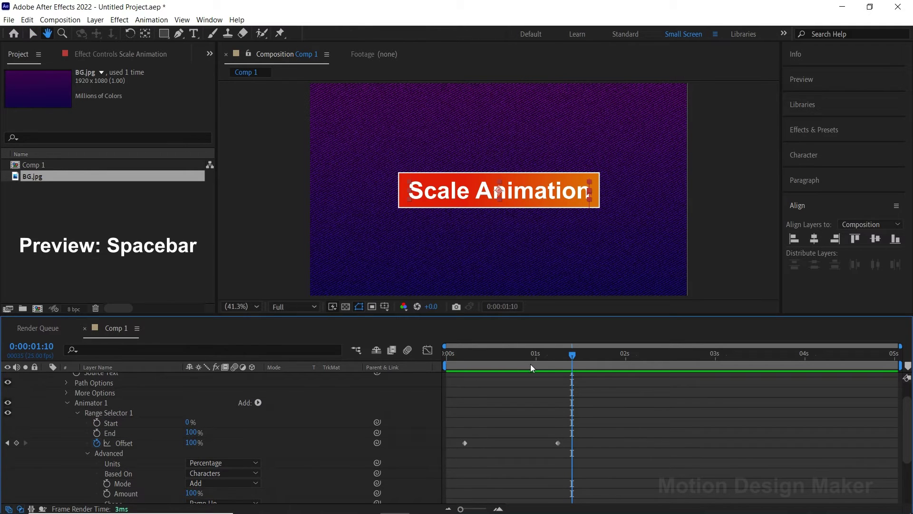
pyautogui.moveTo(575, 354); pyautogui.dragTo(625, 359)
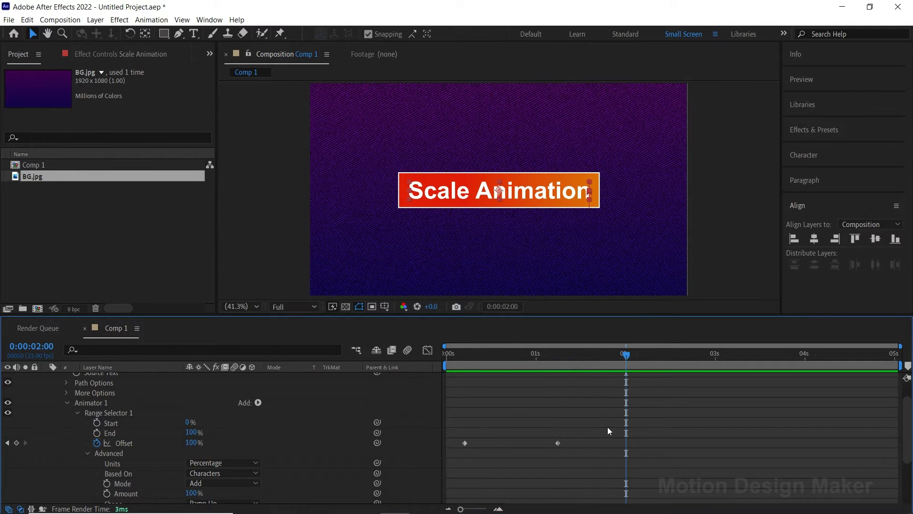
pyautogui.moveTo(580, 441); pyautogui.dragTo(459, 450)
pyautogui.click(27, 20)
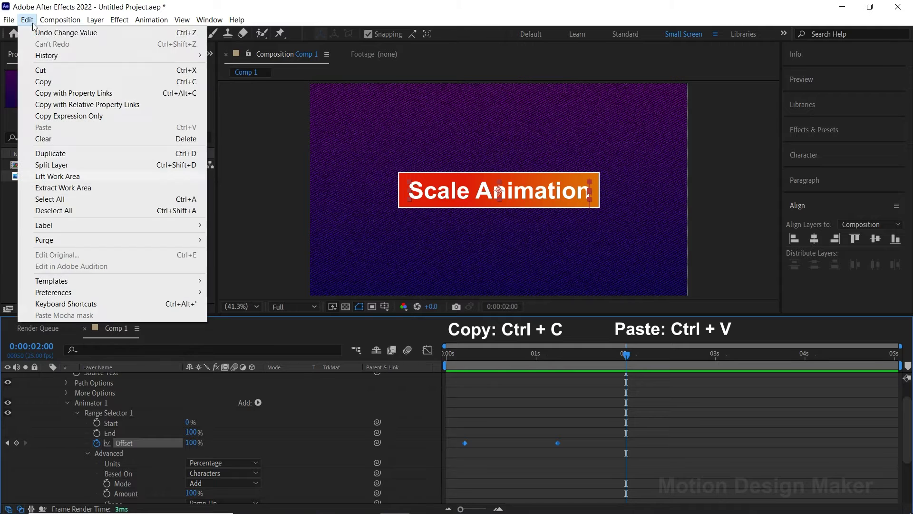
pyautogui.click(50, 82)
pyautogui.click(27, 19)
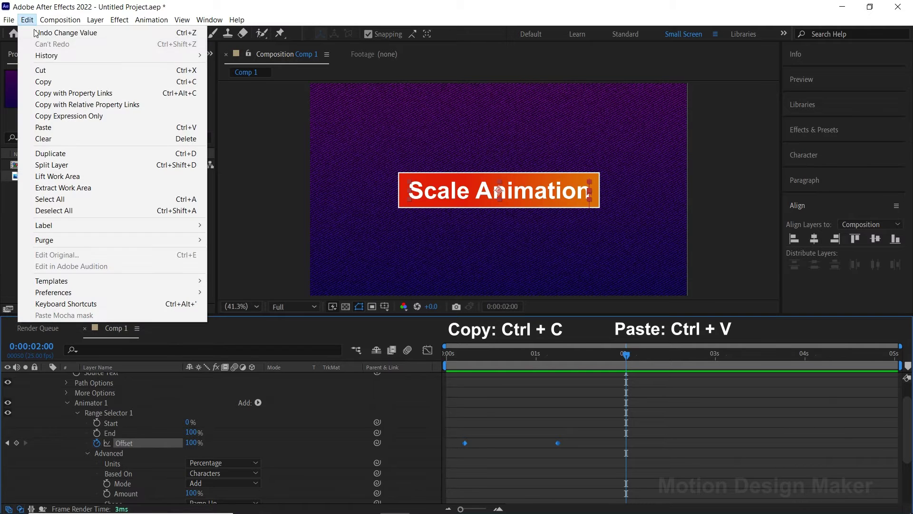
pyautogui.click(49, 128)
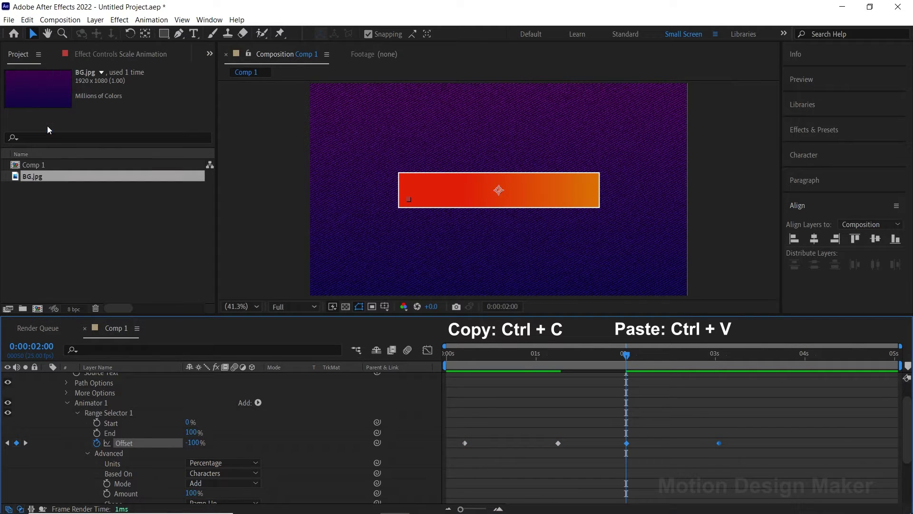
# Time-reverse the pasted Offset keyframes and preview the full scale-in and scale-out
pyautogui.rightClick(626, 444)
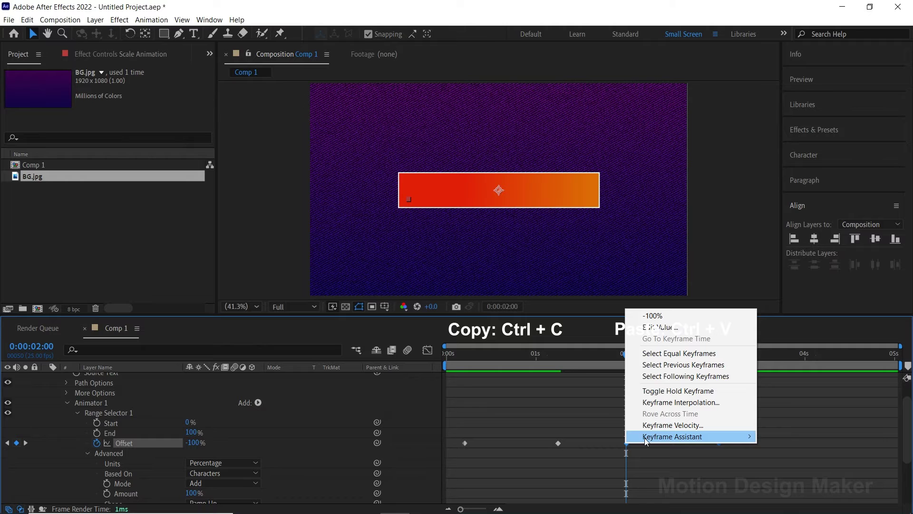
pyautogui.moveTo(647, 441)
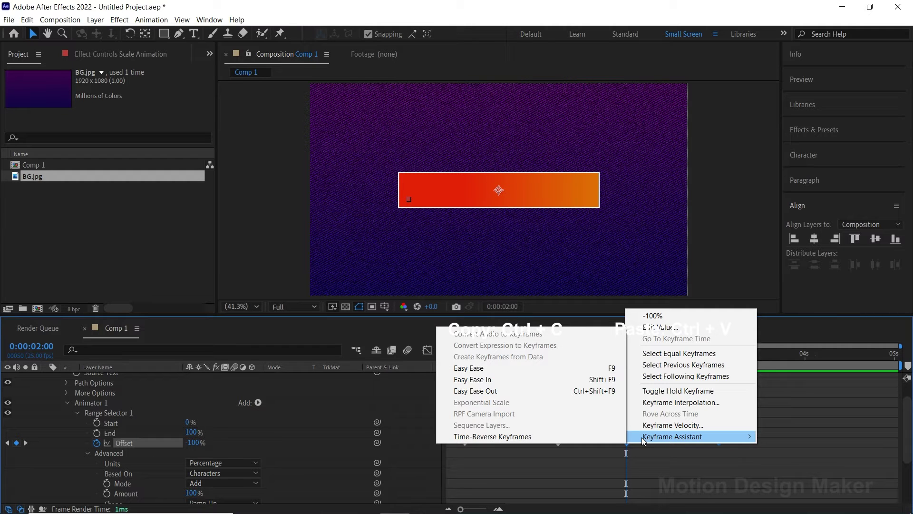
pyautogui.click(527, 436)
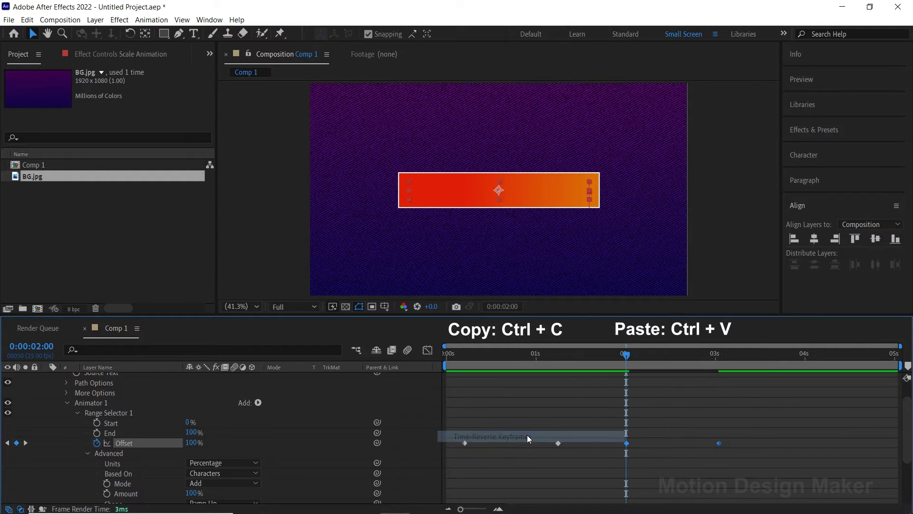
pyautogui.click(692, 467)
pyautogui.press('Home')
pyautogui.press('space')
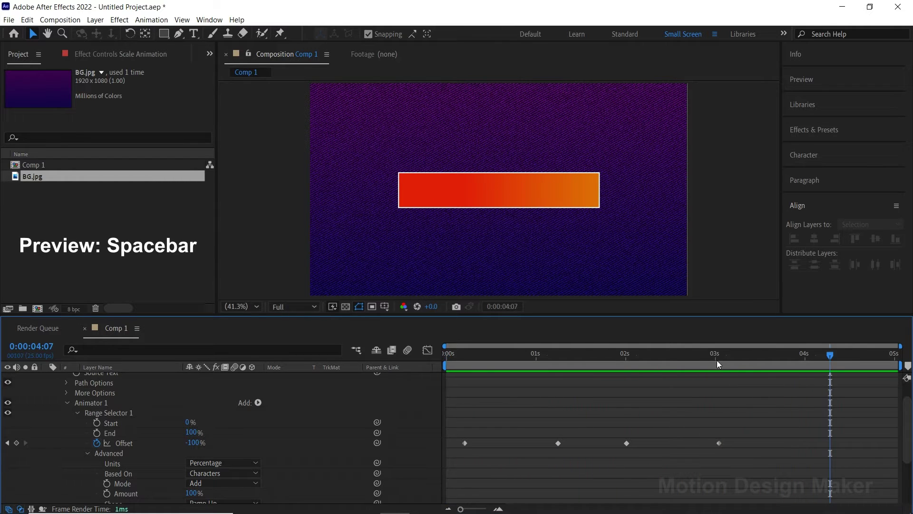
pyautogui.press('space')
pyautogui.scroll(2, 321, 398)
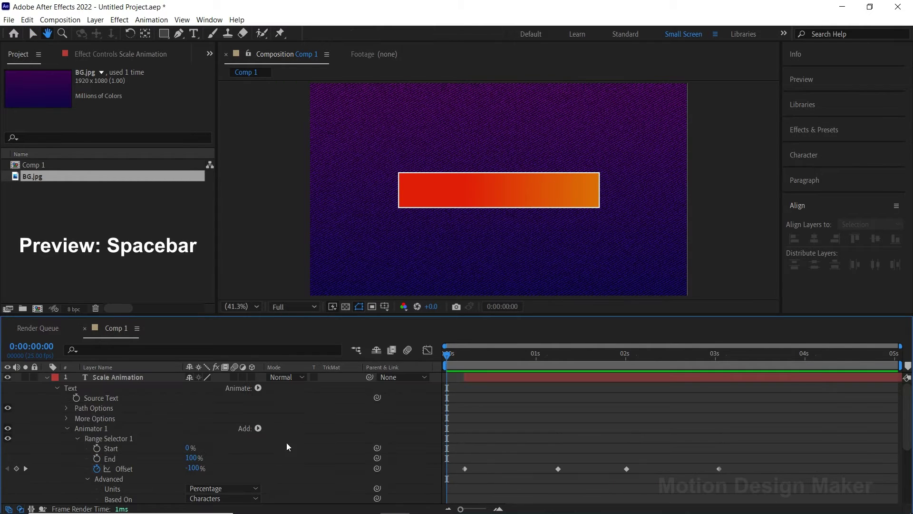
# Convert Box_01's Rectangle Path 1 into a Bezier path
pyautogui.click(46, 377)
pyautogui.click(89, 387)
pyautogui.click(46, 387)
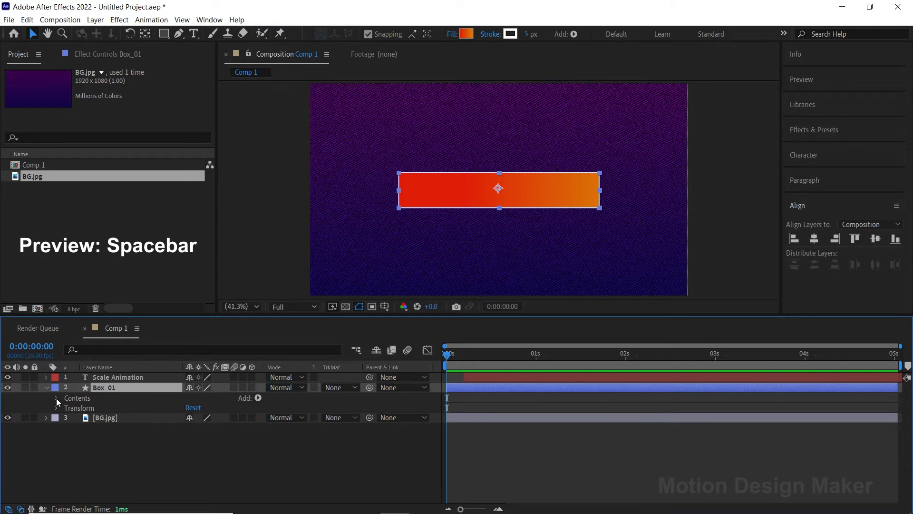
pyautogui.click(56, 398)
pyautogui.click(99, 418)
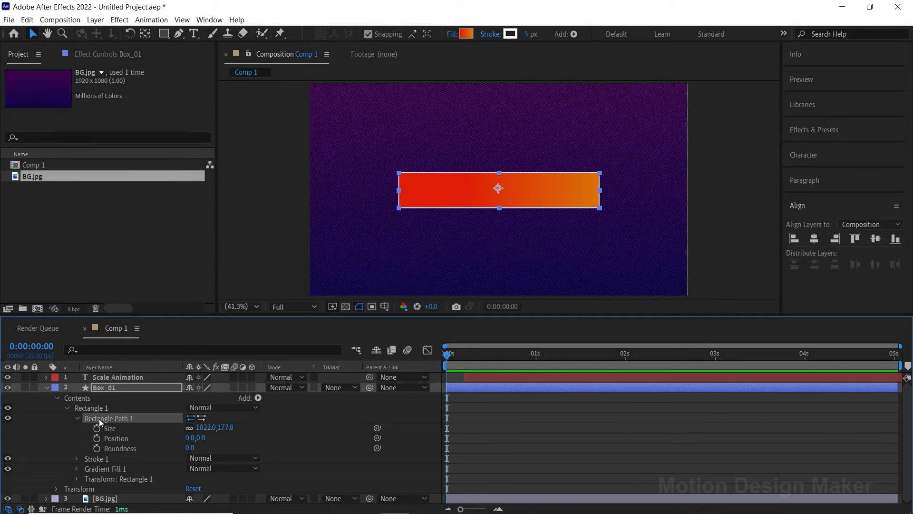
pyautogui.rightClick(100, 418)
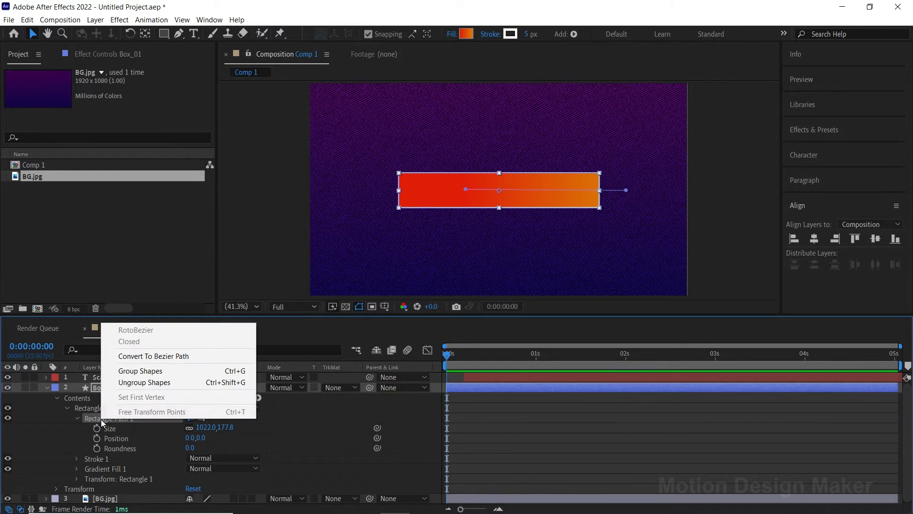
pyautogui.click(163, 359)
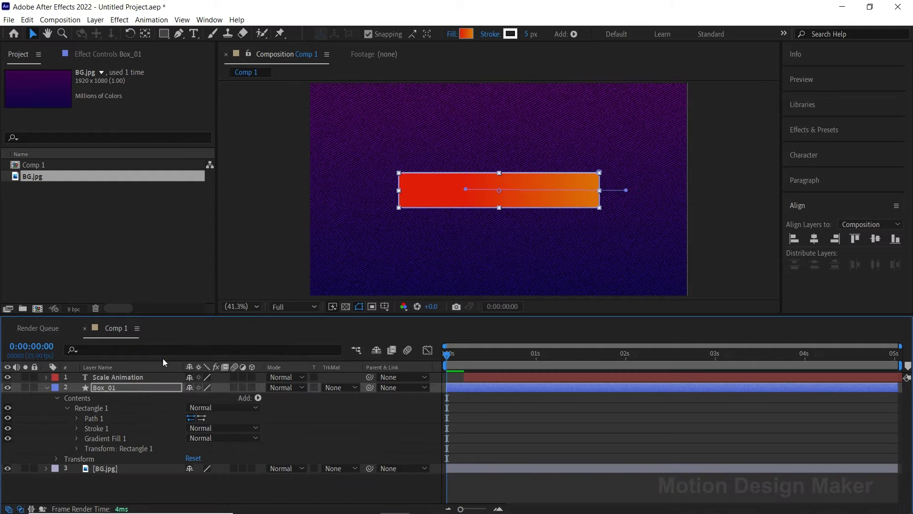
# Set a Path keyframe at 0:00:00:00, then move the current time to 1 s
pyautogui.click(77, 418)
pyautogui.click(97, 428)
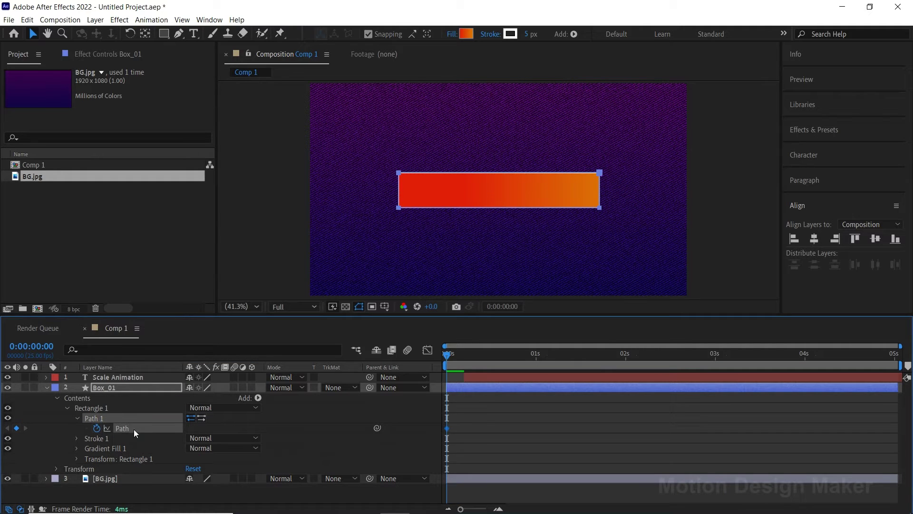
pyautogui.moveTo(449, 358); pyautogui.dragTo(536, 381)
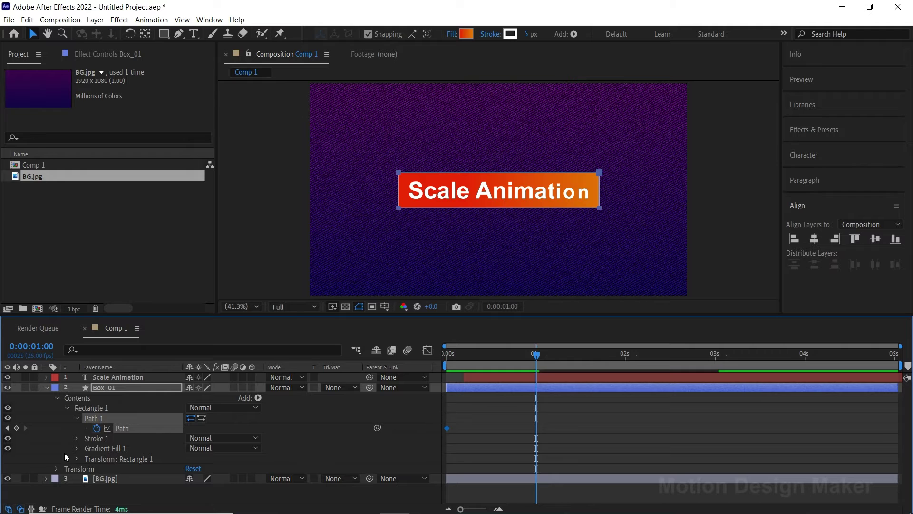
# Keyframe the full box path at 1 s and squash it to a thin vertical line at 0 s
pyautogui.click(17, 428)
pyautogui.moveTo(522, 360); pyautogui.dragTo(429, 373)
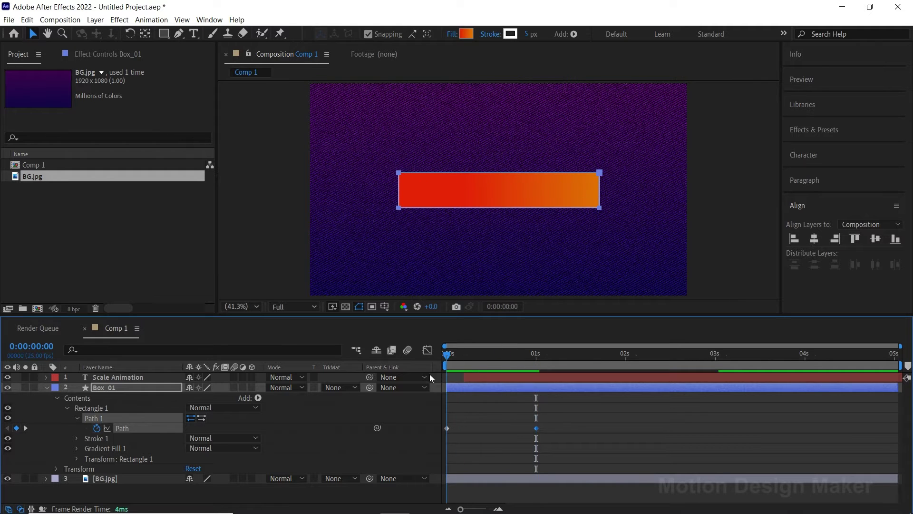
pyautogui.doubleClick(599, 207)
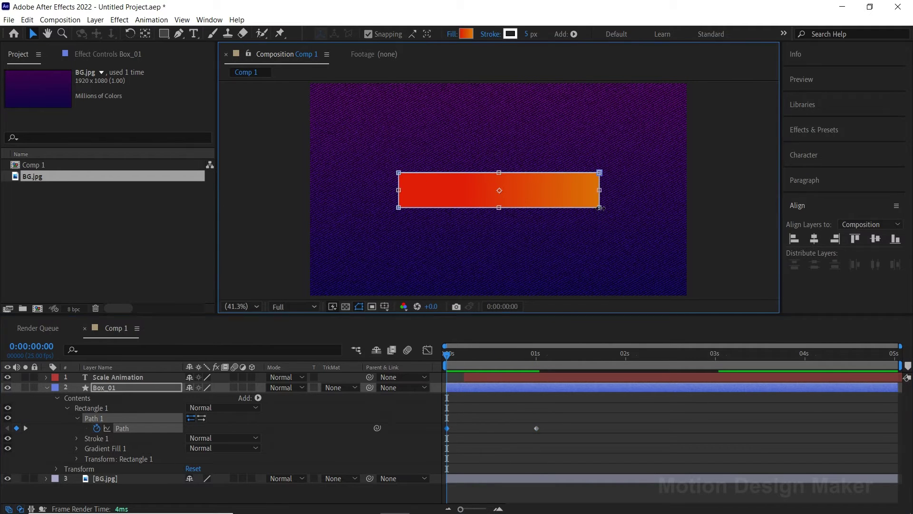
pyautogui.moveTo(550, 314); pyautogui.dragTo(551, 417)
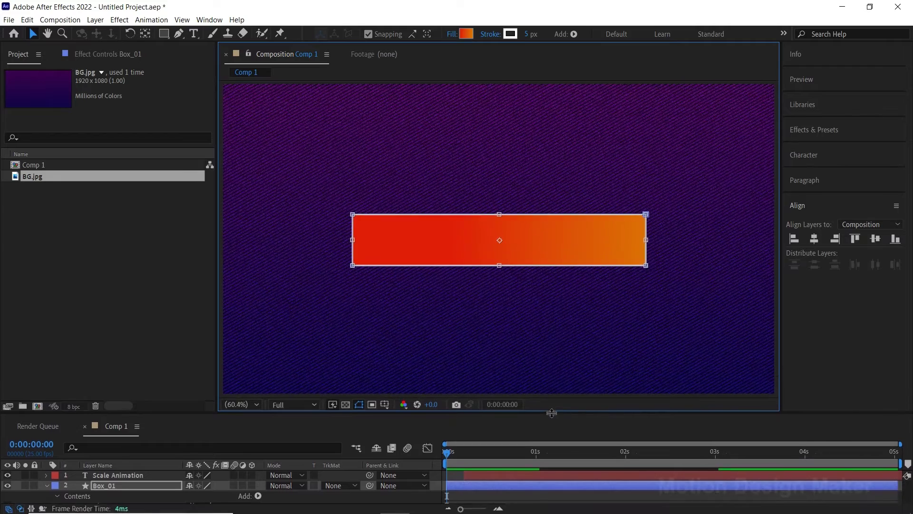
pyautogui.moveTo(645, 241); pyautogui.dragTo(352, 254)
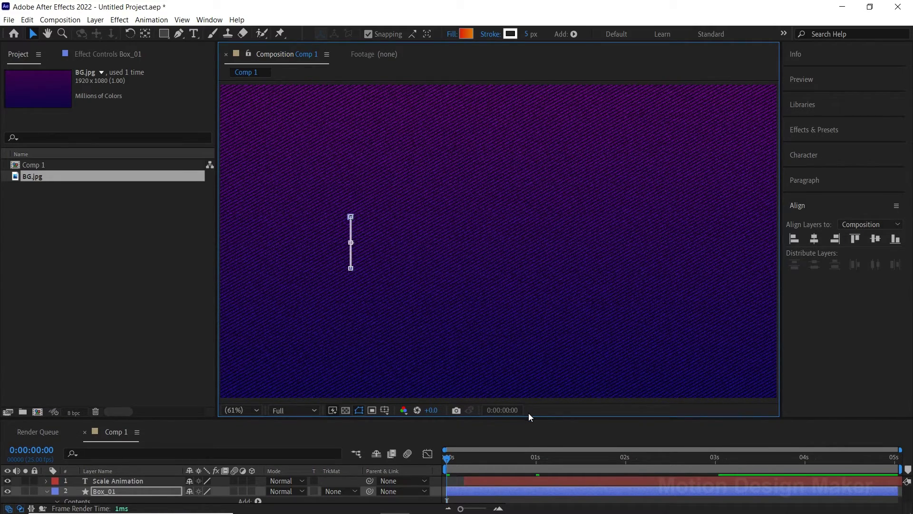
pyautogui.moveTo(526, 418); pyautogui.dragTo(526, 305)
pyautogui.click(575, 404)
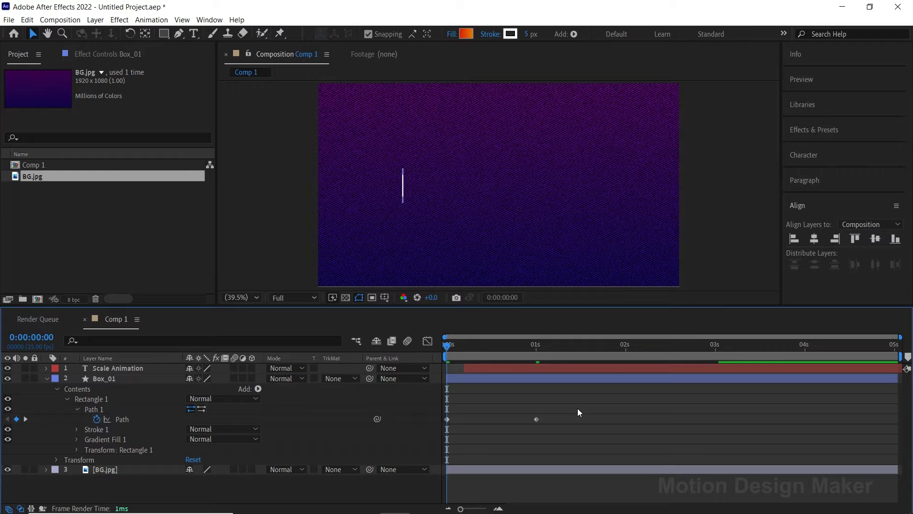
pyautogui.press('space')
pyautogui.press('space')
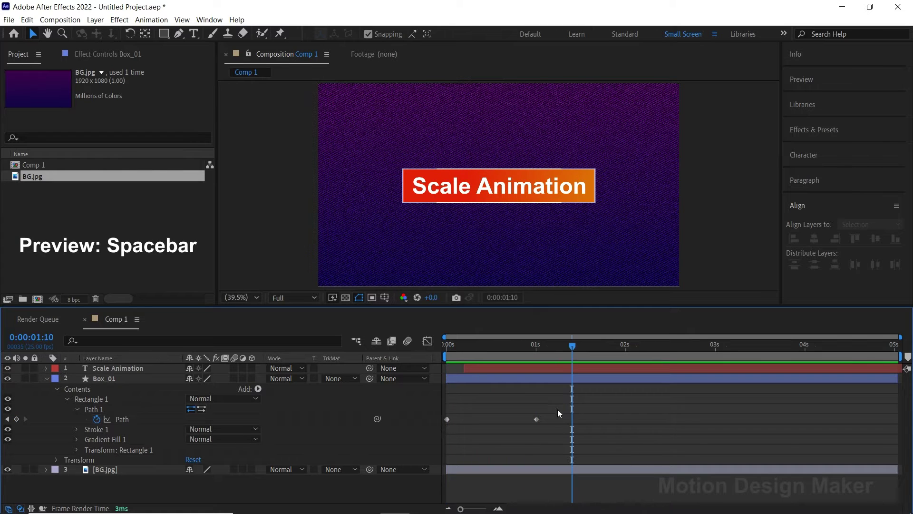
# Apply Easy Ease to both Box_01 Path keyframes
pyautogui.moveTo(550, 418); pyautogui.dragTo(428, 426)
pyautogui.rightClick(536, 419)
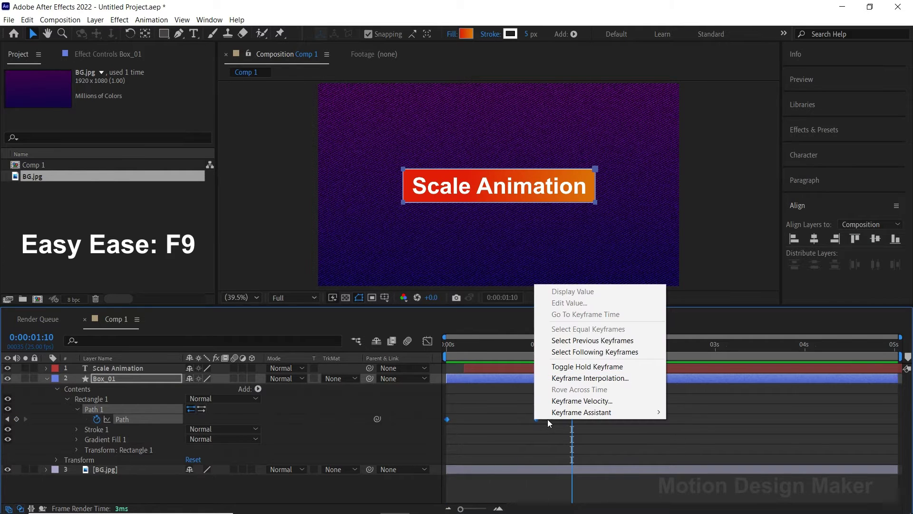
pyautogui.click(581, 416)
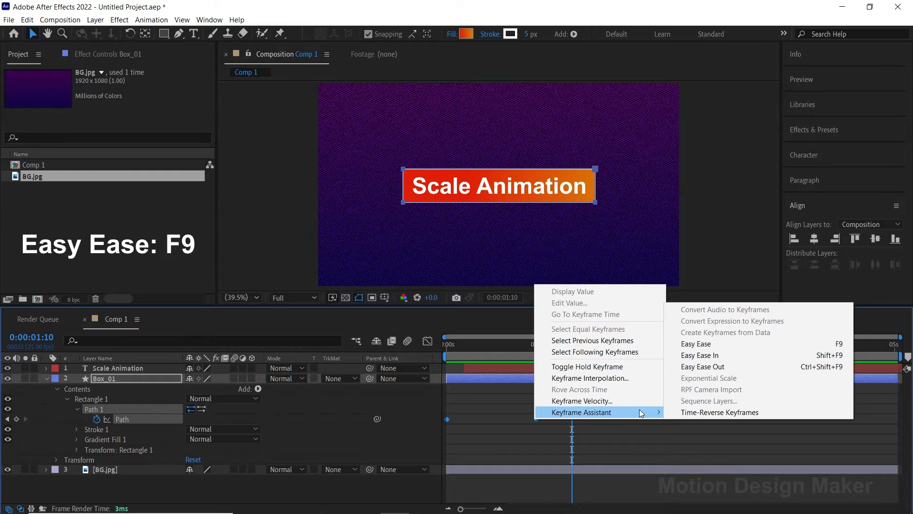
pyautogui.click(708, 345)
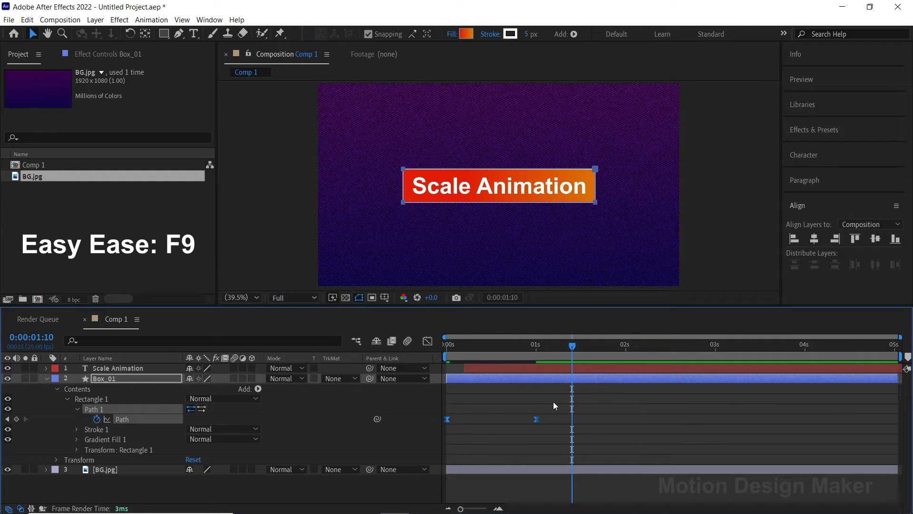
# Adjust the Path speed-graph handle so the box opens fast then slows, and preview
pyautogui.click(427, 341)
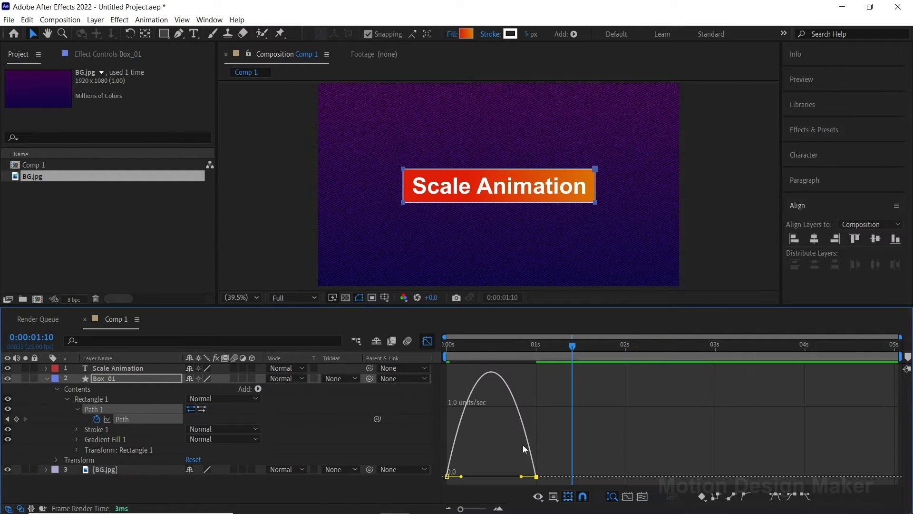
pyautogui.moveTo(521, 476); pyautogui.dragTo(450, 477)
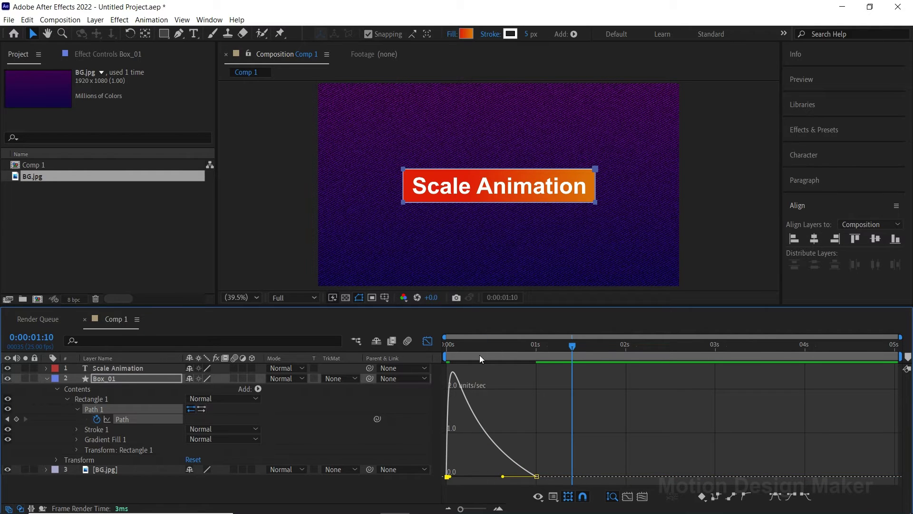
pyautogui.press('Home')
pyautogui.click(427, 341)
pyautogui.press('space')
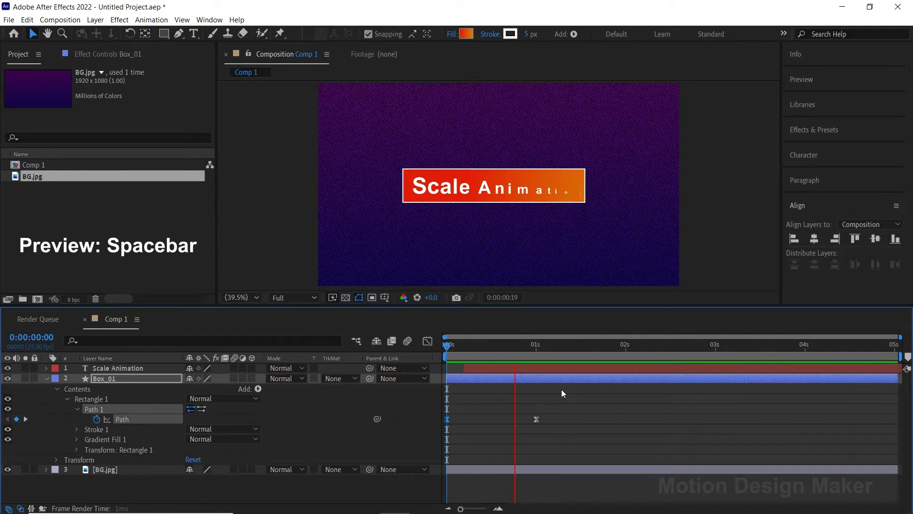
pyautogui.press('space')
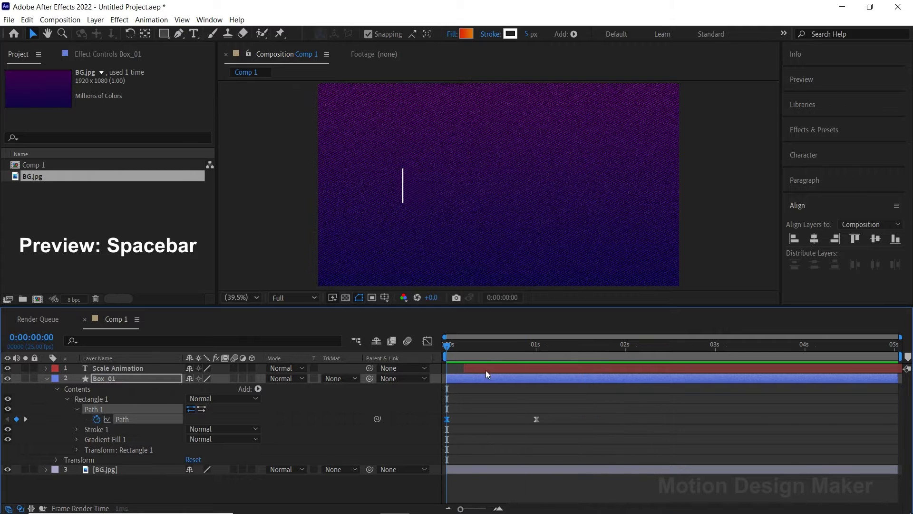
pyautogui.click(528, 398)
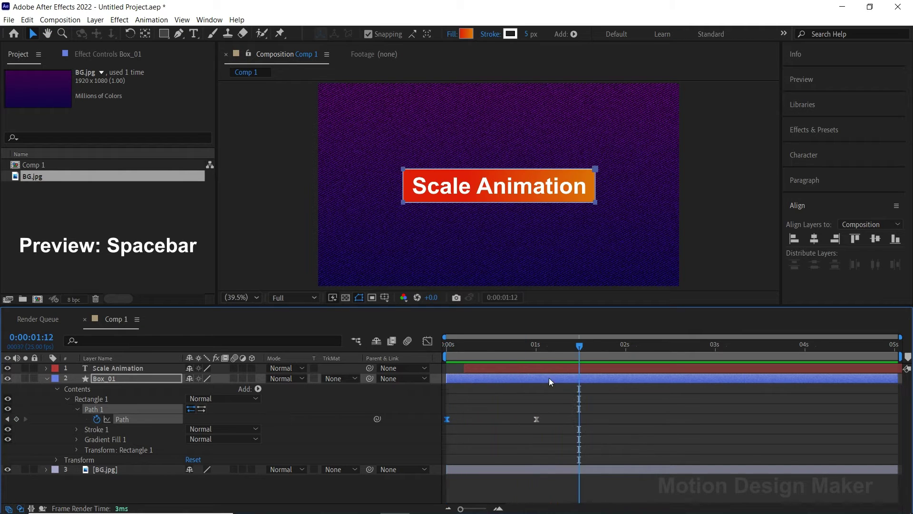
pyautogui.press('space')
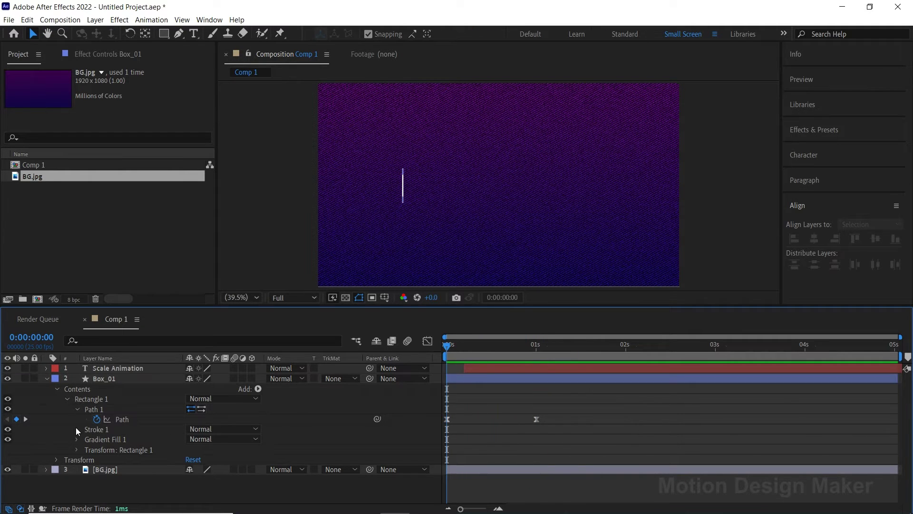
# Keyframe Box_01's Stroke Width at 5 on frame 12 and 0 at the start
pyautogui.click(76, 427)
pyautogui.click(96, 438)
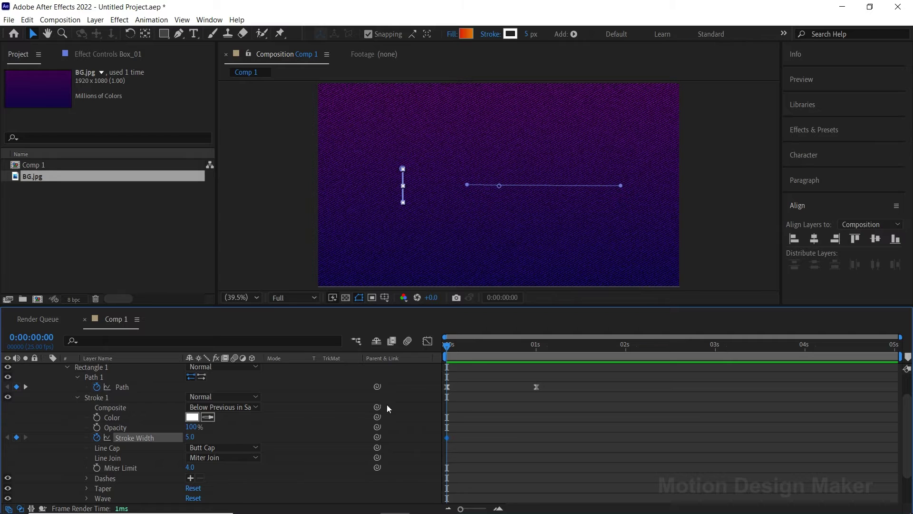
pyautogui.moveTo(450, 347); pyautogui.dragTo(490, 357)
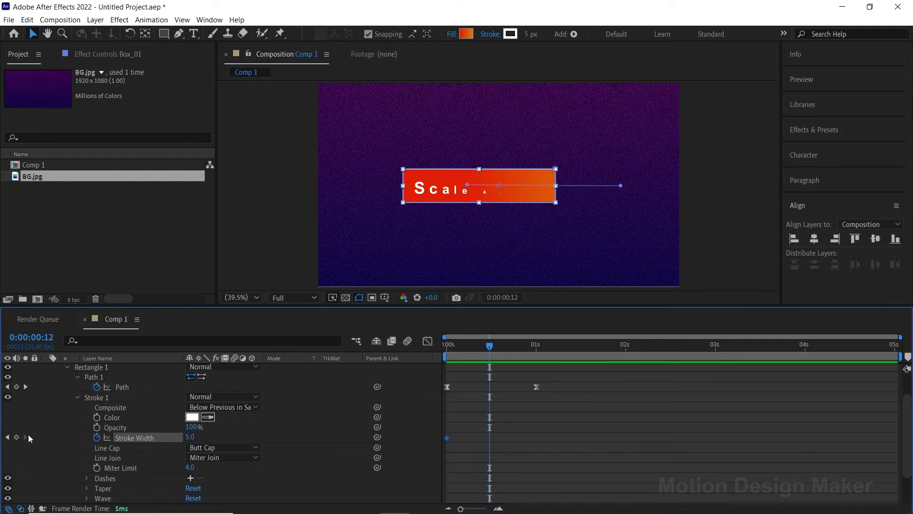
pyautogui.moveTo(491, 345); pyautogui.dragTo(447, 357)
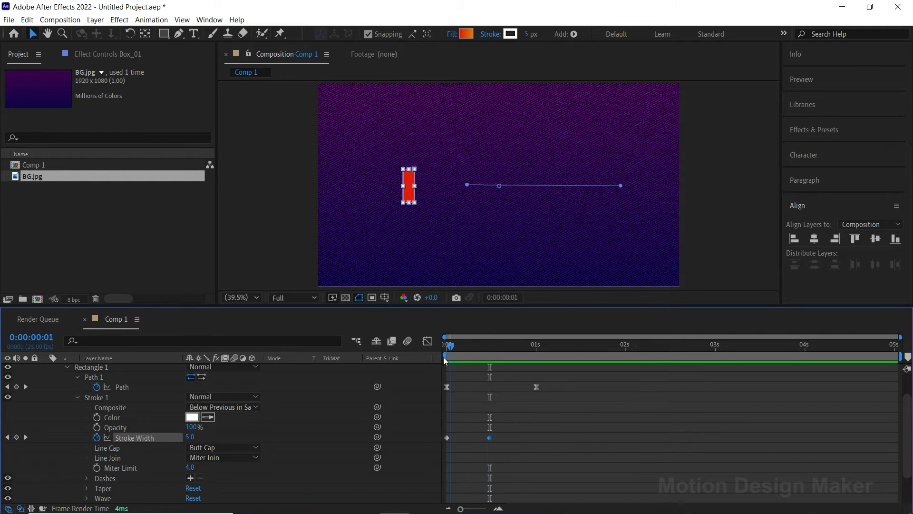
pyautogui.click(190, 436)
pyautogui.write('0')
pyautogui.press('Return')
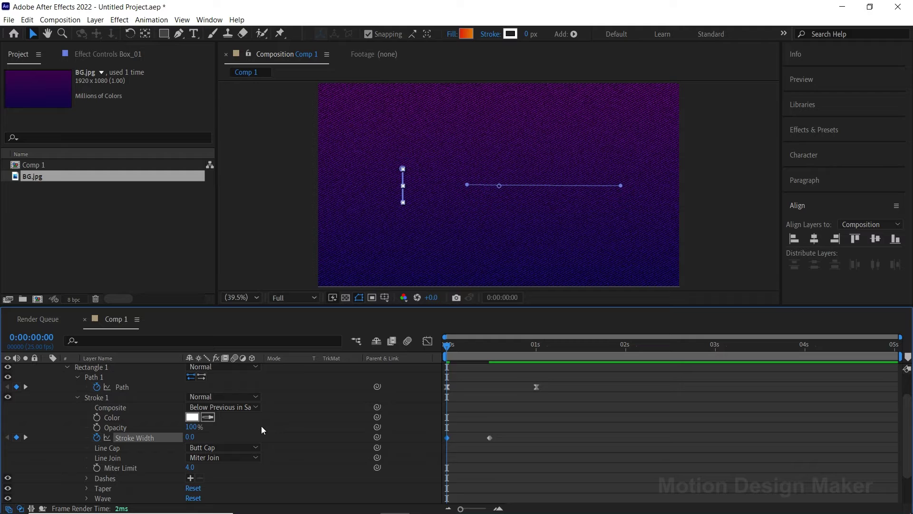
# Show only Box_01's animated properties using U
pyautogui.scroll(5, 492, 411)
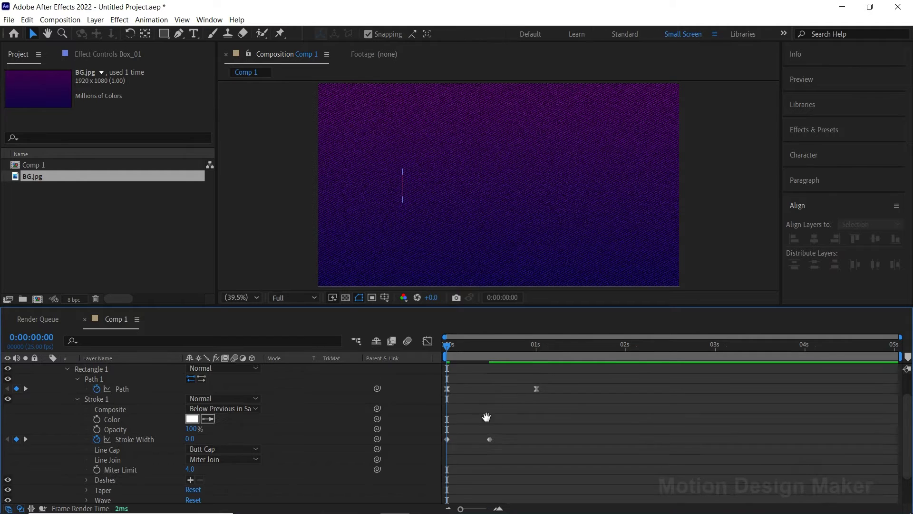
pyautogui.click(486, 379)
pyautogui.press('u')
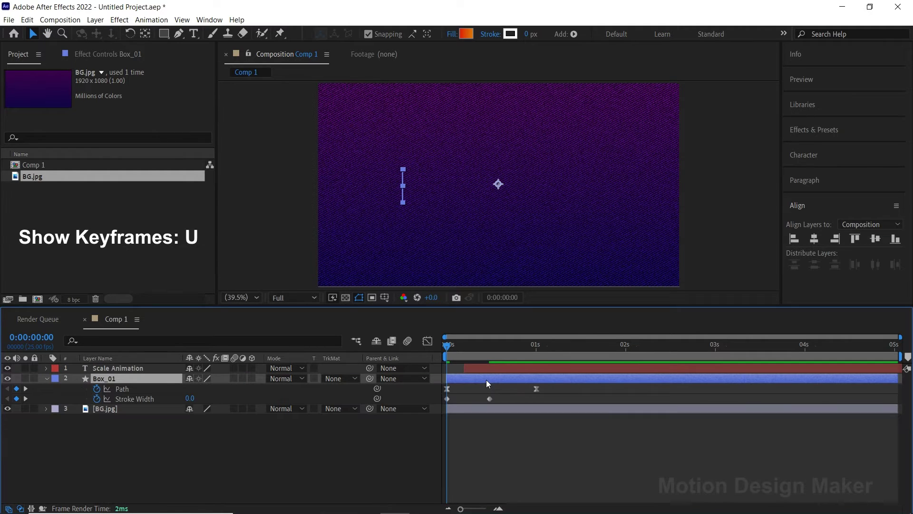
pyautogui.click(635, 368)
# Copy Box_01's Path and Stroke Width keyframes and paste them at 0:00:02:00
pyautogui.press('u')
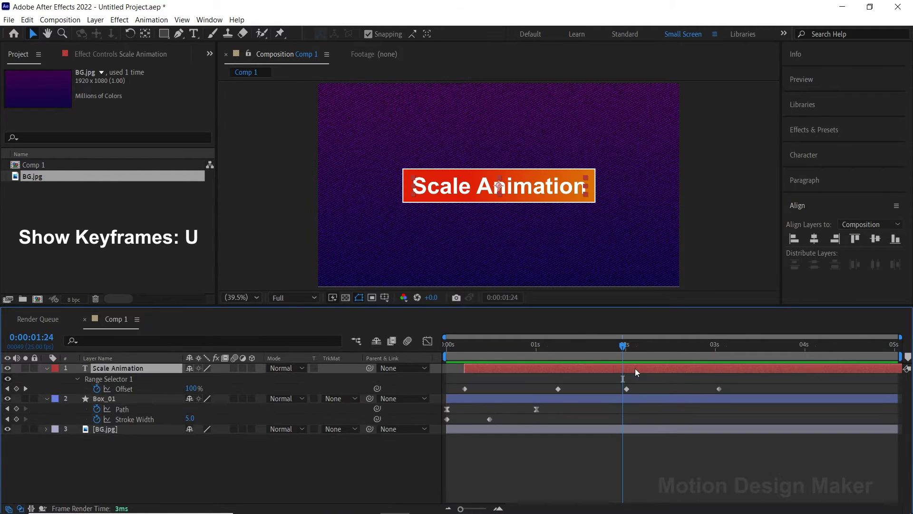
pyautogui.moveTo(555, 405); pyautogui.dragTo(437, 426)
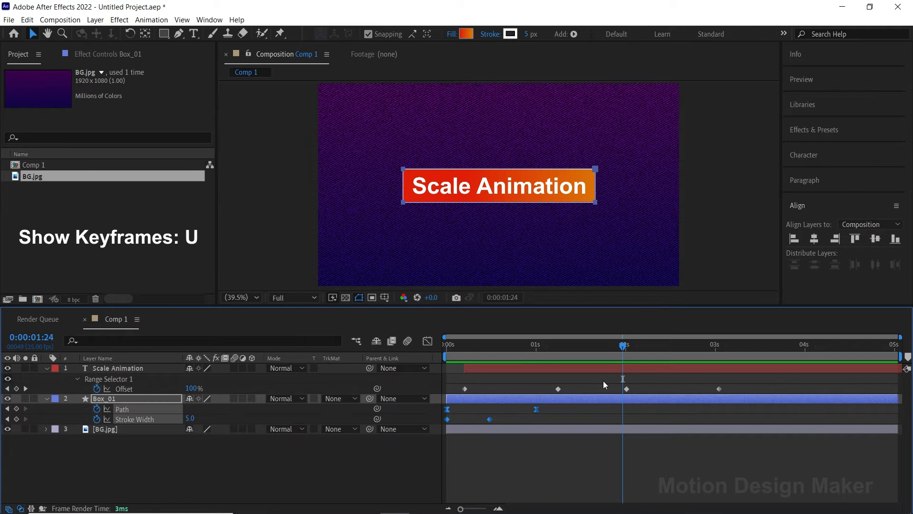
pyautogui.click(627, 349)
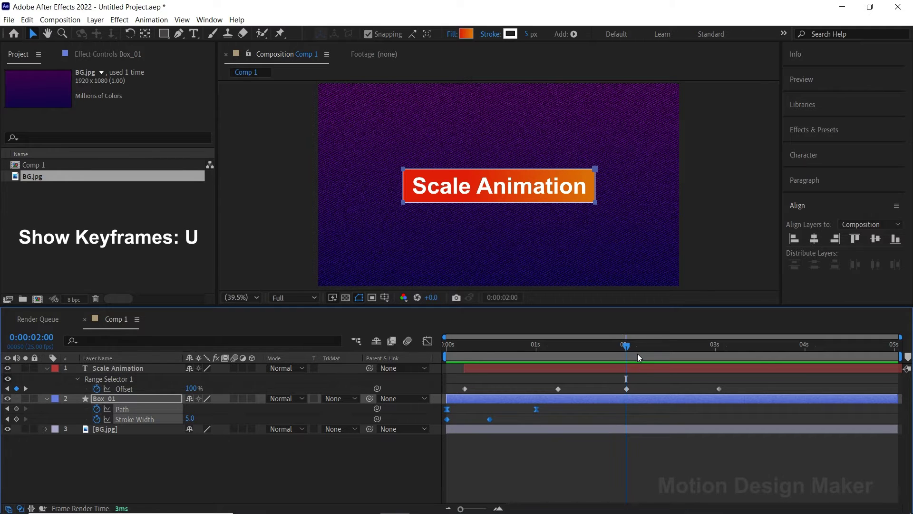
pyautogui.click(27, 19)
pyautogui.click(43, 81)
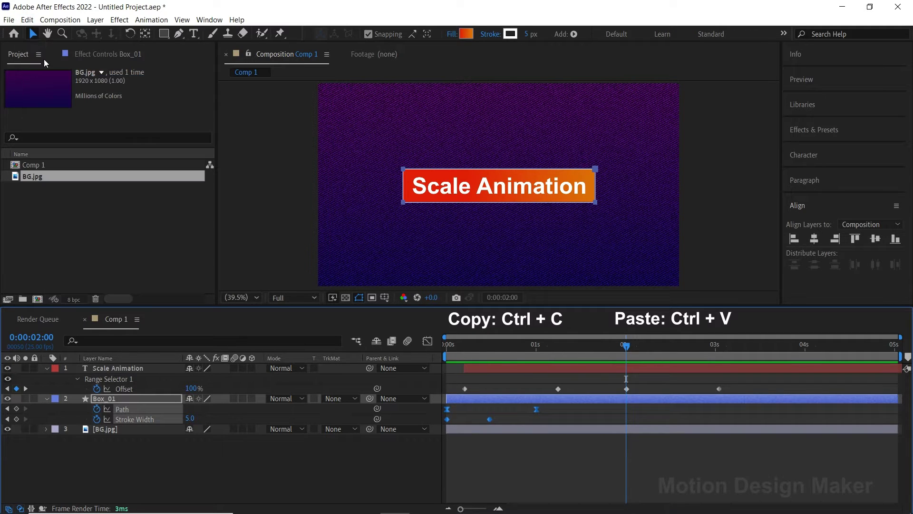
pyautogui.click(27, 19)
pyautogui.click(44, 127)
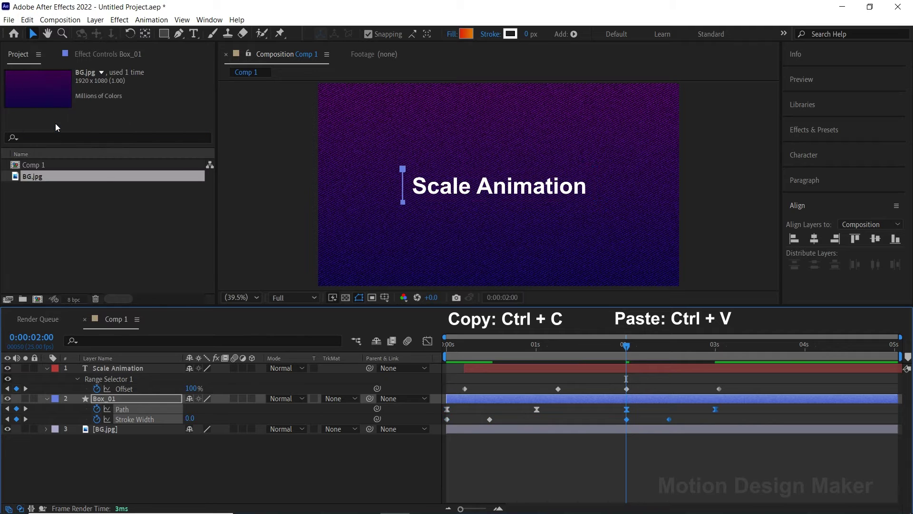
# Select the pasted Path and Stroke Width keyframes with the playhead at 3 seconds
pyautogui.click(618, 438)
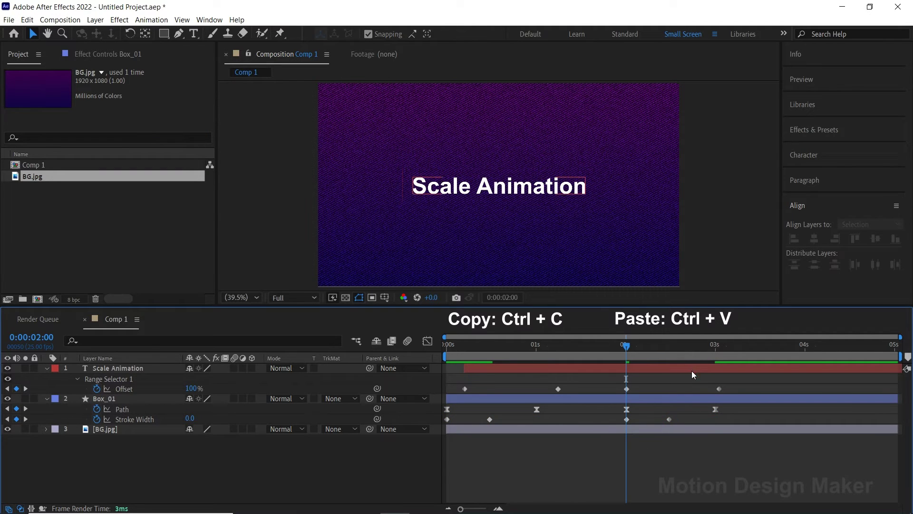
pyautogui.moveTo(690, 351); pyautogui.dragTo(715, 351)
pyautogui.moveTo(725, 407); pyautogui.dragTo(624, 424)
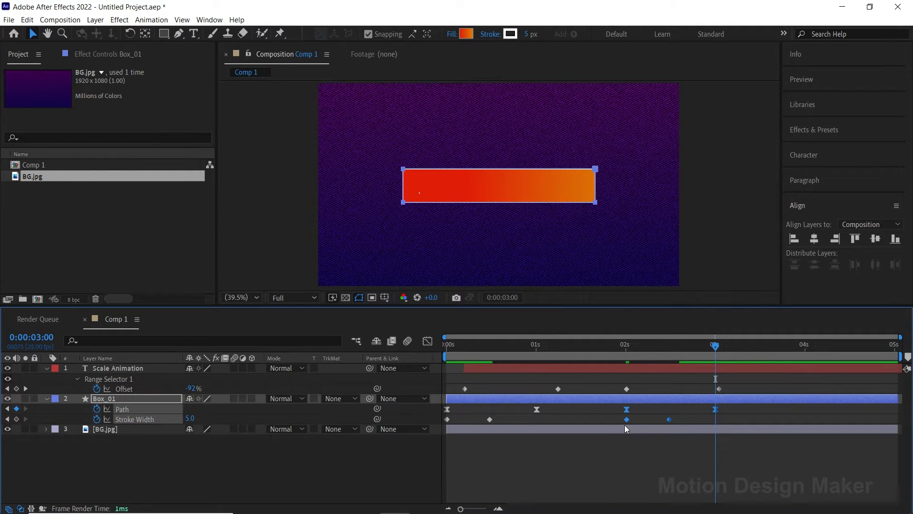
# Time-reverse the pasted keyframes and scrub to review the box collapsing
pyautogui.rightClick(627, 420)
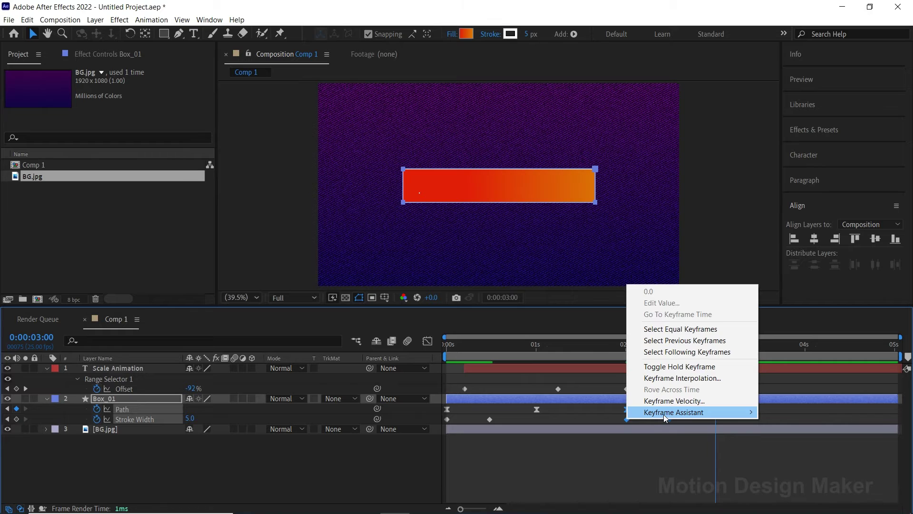
pyautogui.moveTo(663, 415)
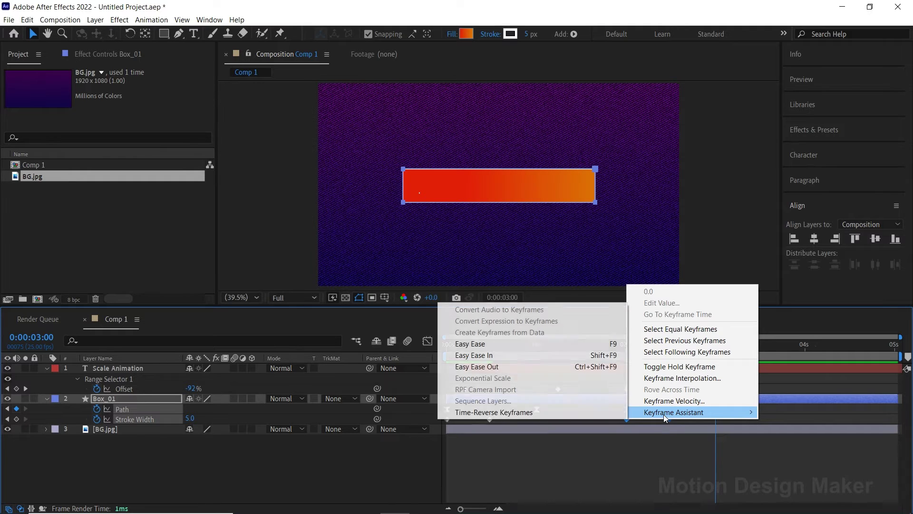
pyautogui.click(558, 413)
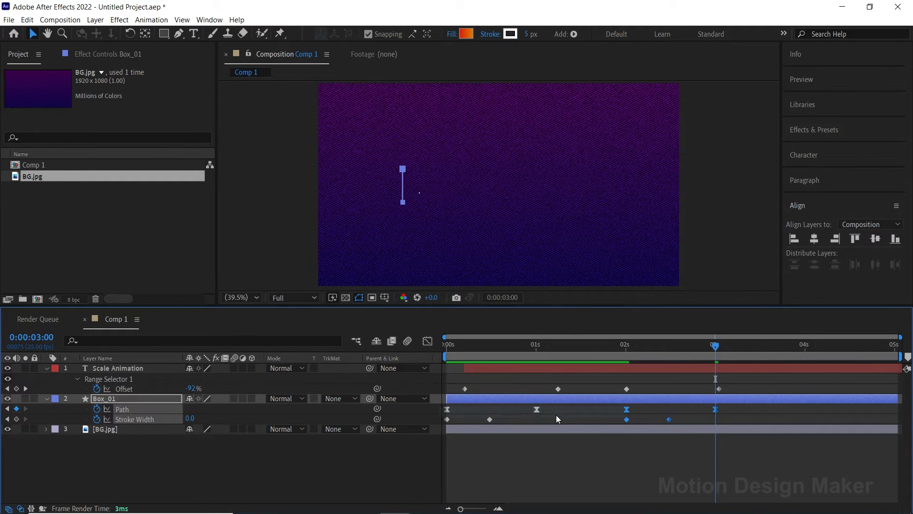
pyautogui.moveTo(701, 349)
pyautogui.mouseDown()
pyautogui.moveTo(600, 353)
pyautogui.moveTo(719, 370)
pyautogui.mouseUp()
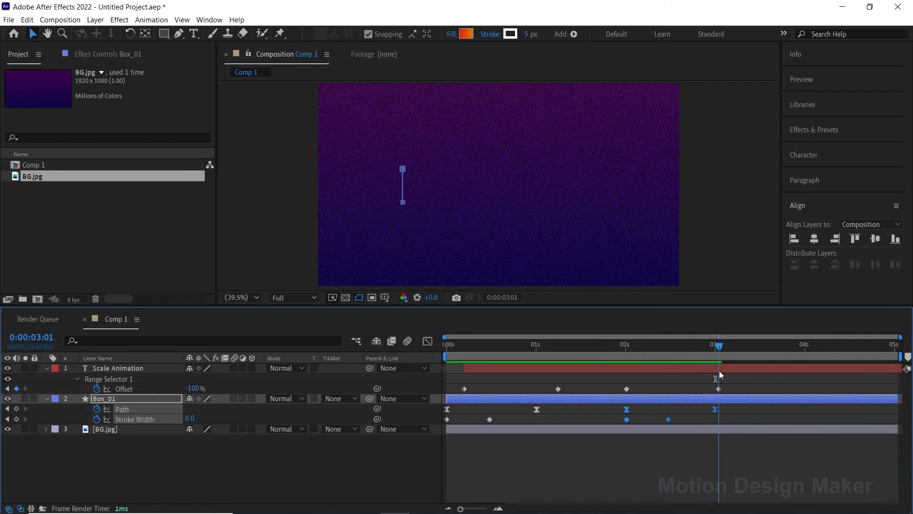
pyautogui.moveTo(680, 416)
pyautogui.mouseDown()
pyautogui.moveTo(623, 427)
pyautogui.moveTo(712, 418)
pyautogui.mouseUp()
pyautogui.moveTo(692, 353)
pyautogui.mouseDown()
pyautogui.moveTo(641, 356)
pyautogui.moveTo(708, 365)
pyautogui.mouseUp()
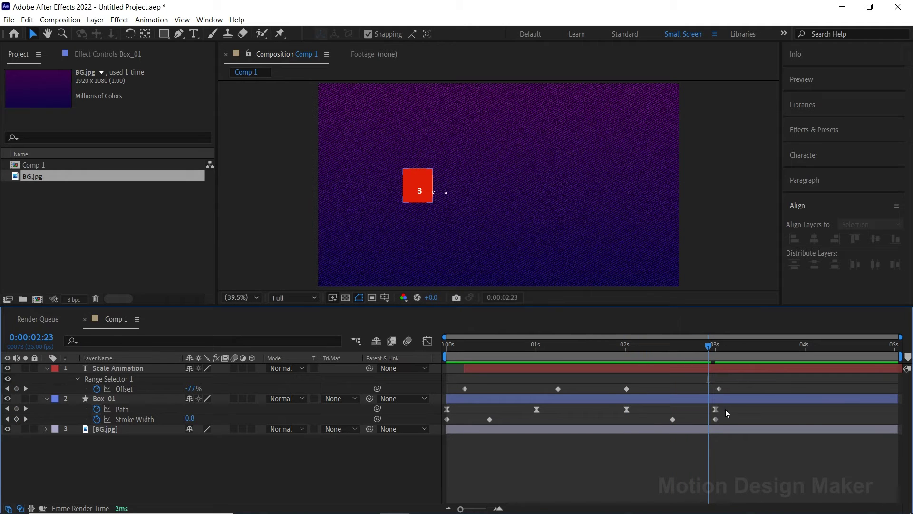
# Shift the four reversed Path and Stroke Width keyframes to start at 0:00:02:12
pyautogui.moveTo(729, 407); pyautogui.dragTo(622, 421)
pyautogui.click(629, 347)
pyautogui.moveTo(629, 347); pyautogui.dragTo(660, 353)
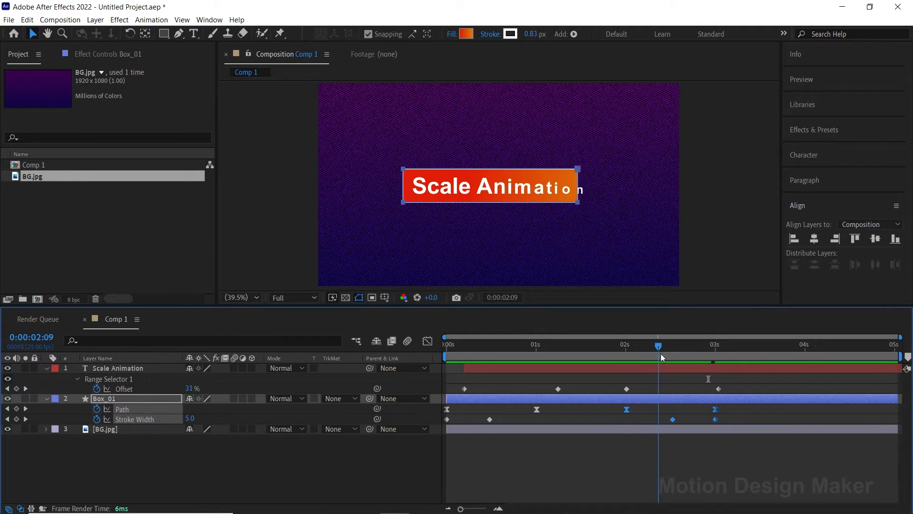
pyautogui.moveTo(627, 409); pyautogui.dragTo(669, 416)
# Ease the last Path keyframe to 68.65% influence in the speed graph
pyautogui.click(770, 406)
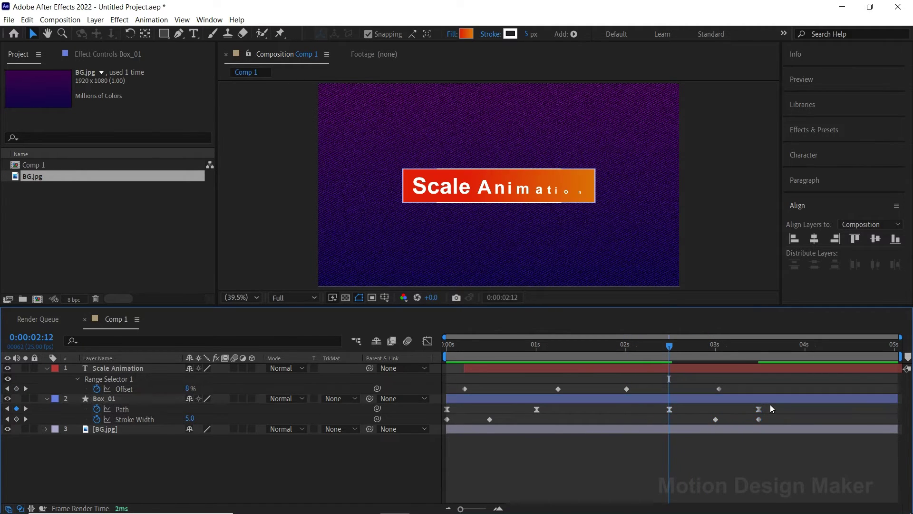
pyautogui.click(758, 409)
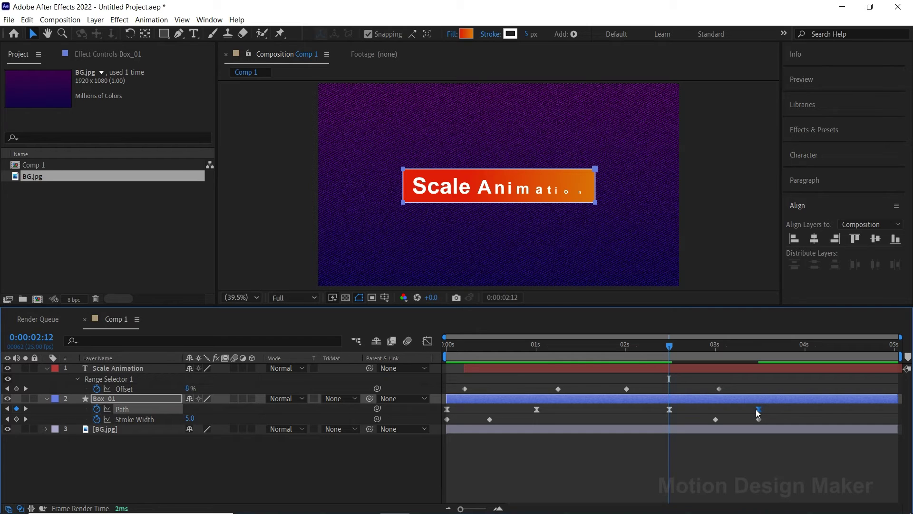
pyautogui.click(428, 341)
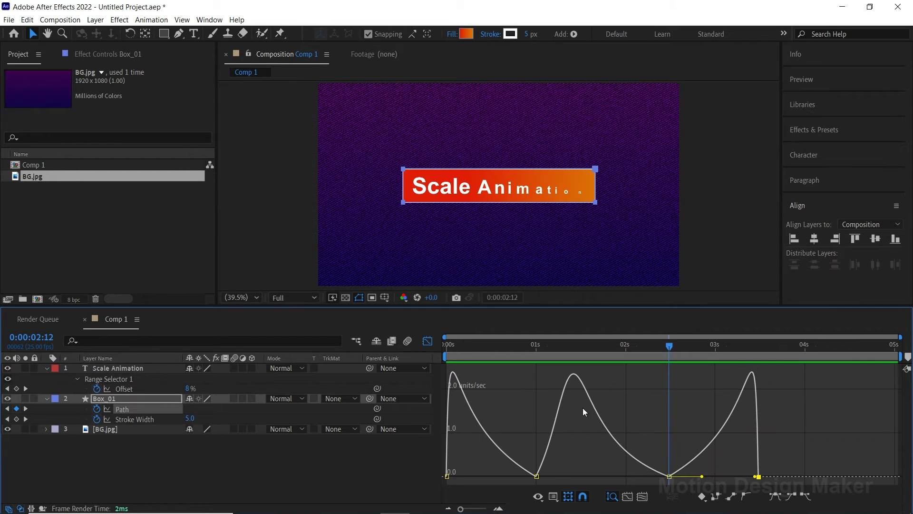
pyautogui.moveTo(703, 476); pyautogui.dragTo(726, 472)
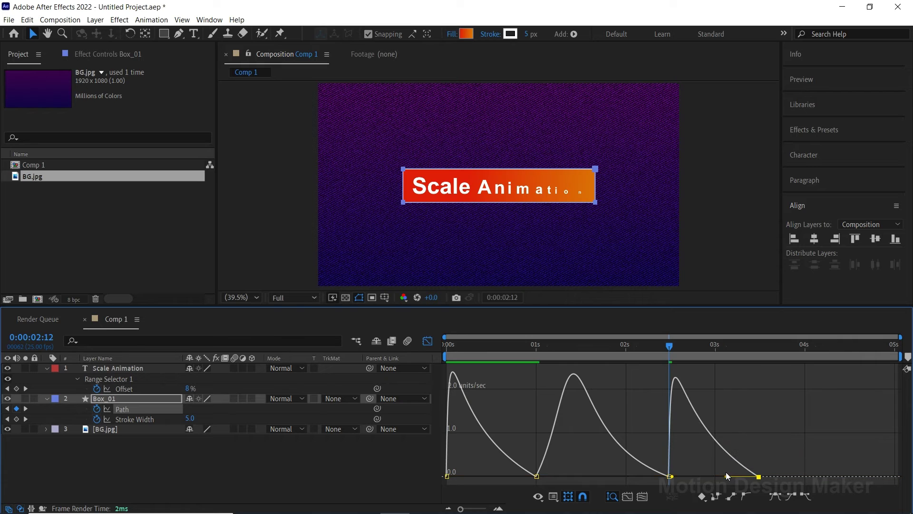
pyautogui.click(433, 342)
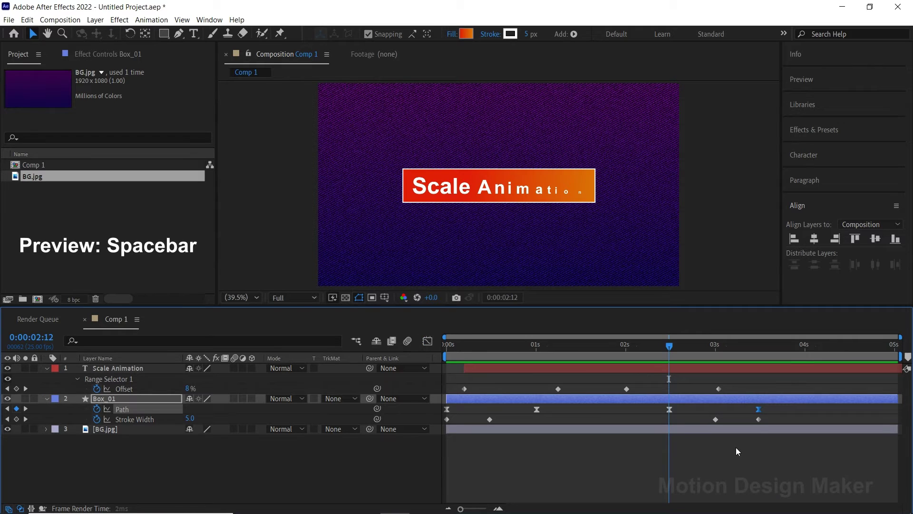
# Preview, then nudge the closing box keyframes slightly later to around 2:18
pyautogui.press('space')
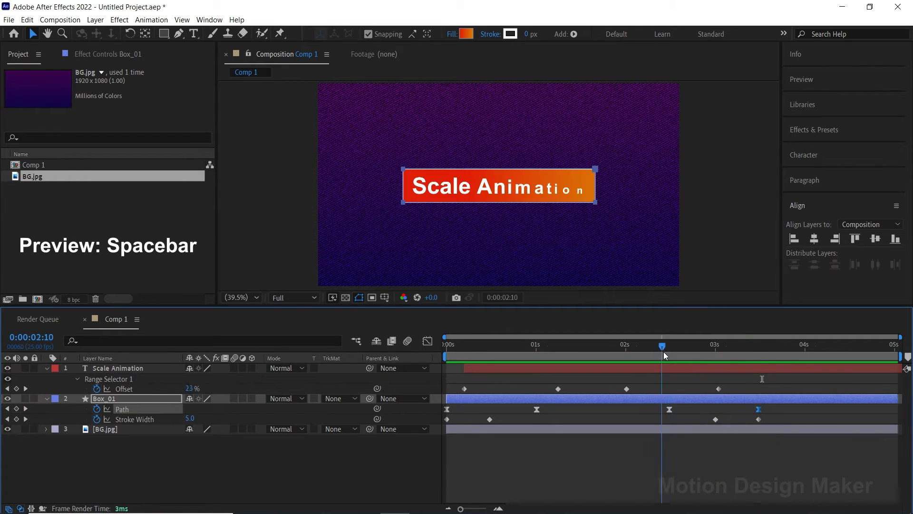
pyautogui.moveTo(664, 351); pyautogui.dragTo(690, 358)
pyautogui.moveTo(769, 406)
pyautogui.mouseDown()
pyautogui.moveTo(670, 421)
pyautogui.moveTo(672, 408)
pyautogui.mouseUp()
pyautogui.click(624, 362)
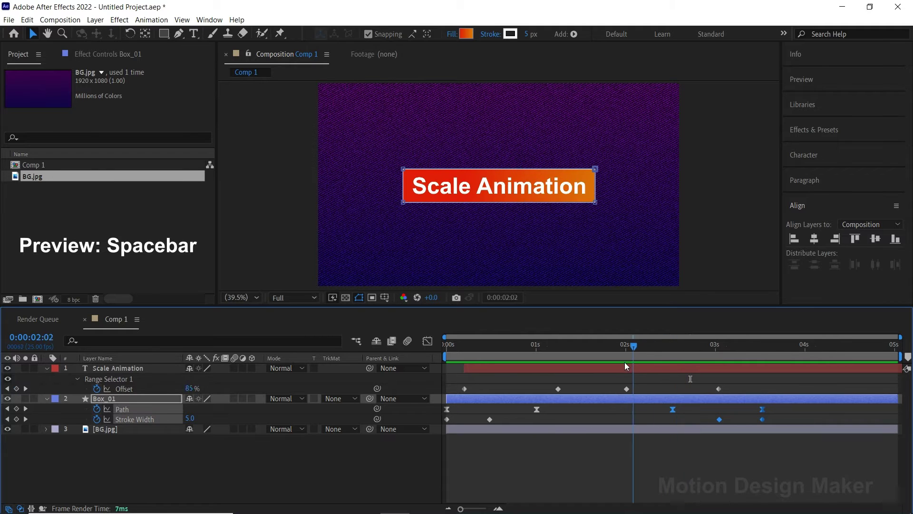
# Check the final Path keyframe at 3:13 and replay the full animation from the start
pyautogui.press('space')
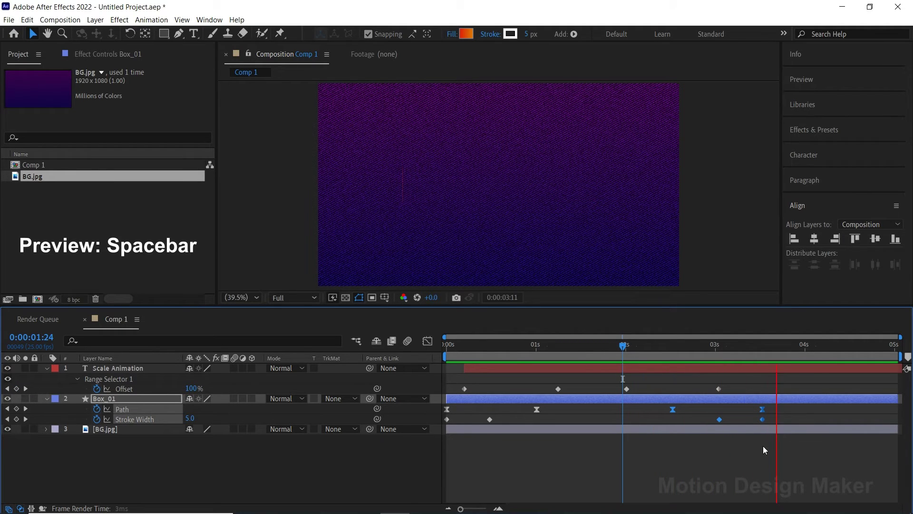
pyautogui.click(774, 350)
pyautogui.press('j')
pyautogui.click(762, 409)
pyautogui.press('z')
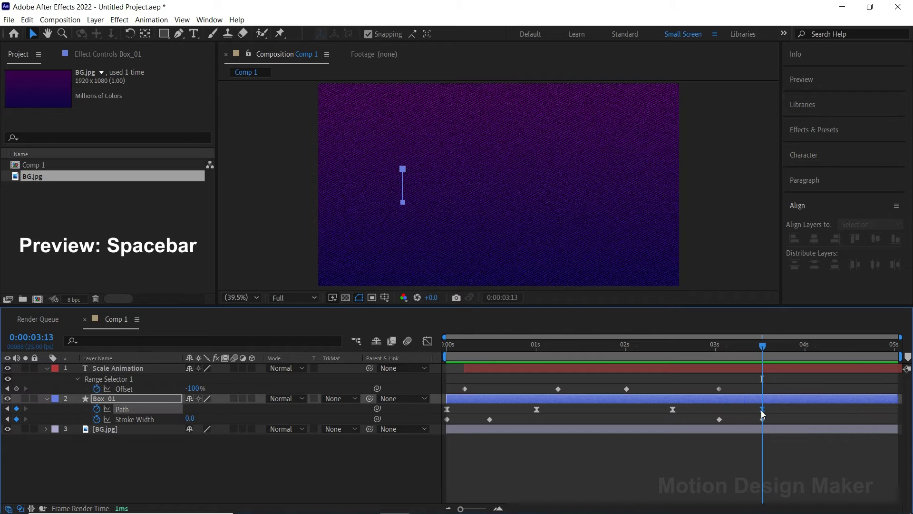
pyautogui.hotkey('ctrl', 'shift', 'a')
pyautogui.press('Home')
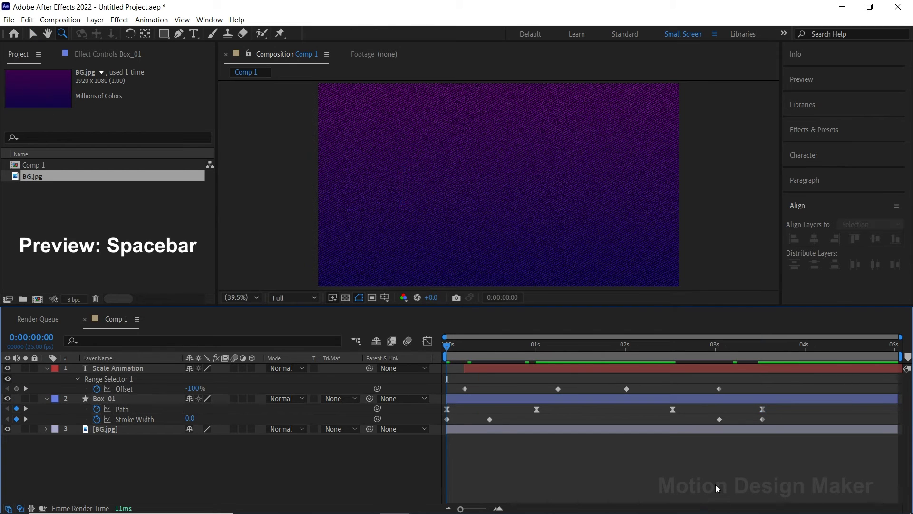
pyautogui.press('space')
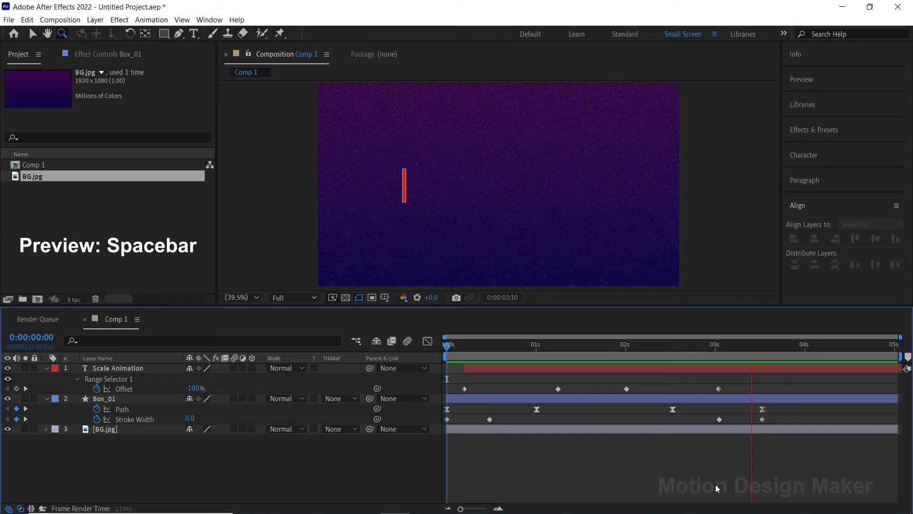
pyautogui.moveTo(639, 356); pyautogui.dragTo(583, 366)
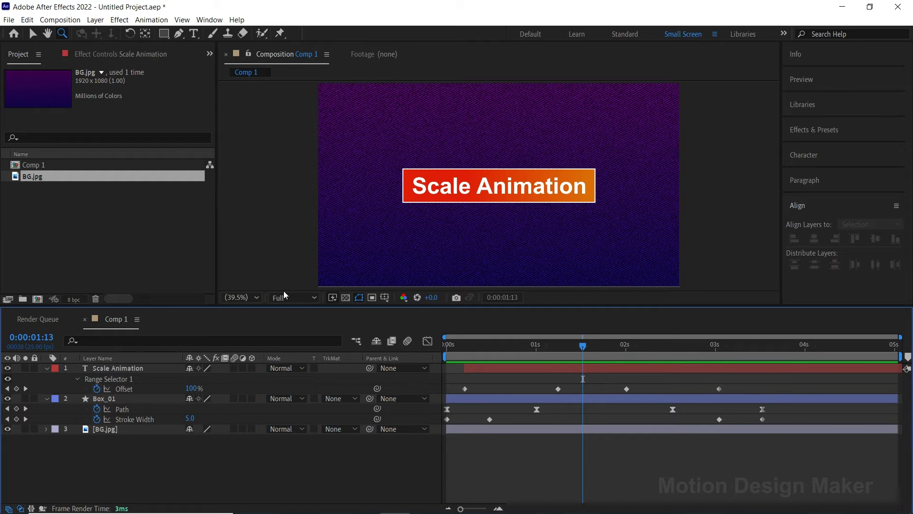
# Add a null layer named Text_01_Controller
pyautogui.click(95, 20)
pyautogui.moveTo(124, 32)
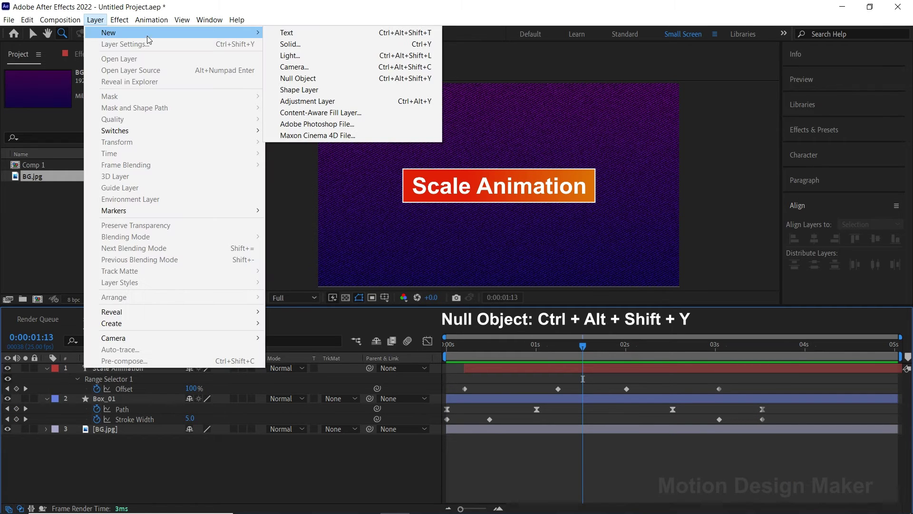
pyautogui.click(312, 79)
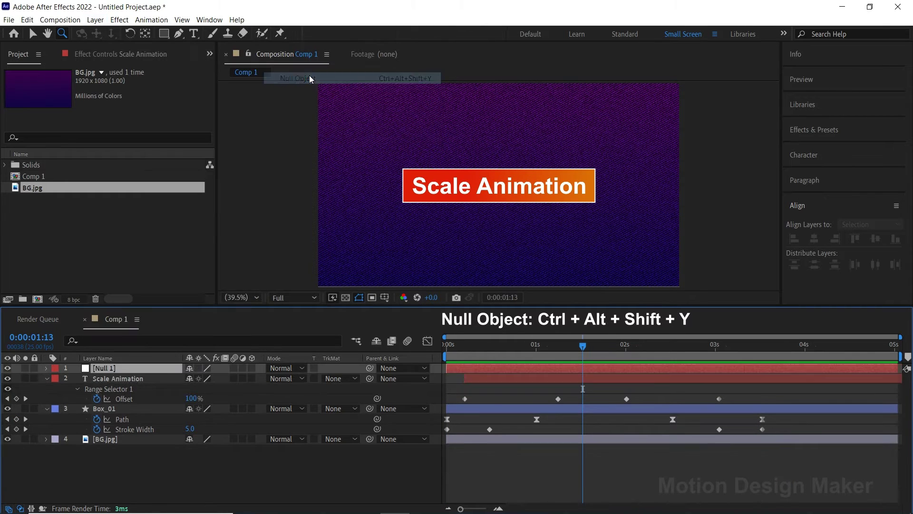
pyautogui.press('Return')
pyautogui.write('Text_0')
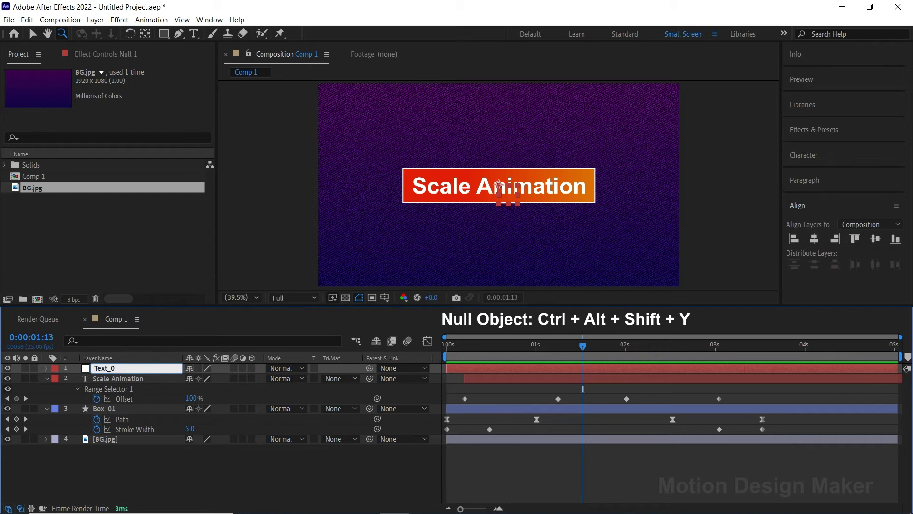
pyautogui.write('1_Controller')
pyautogui.press('Return')
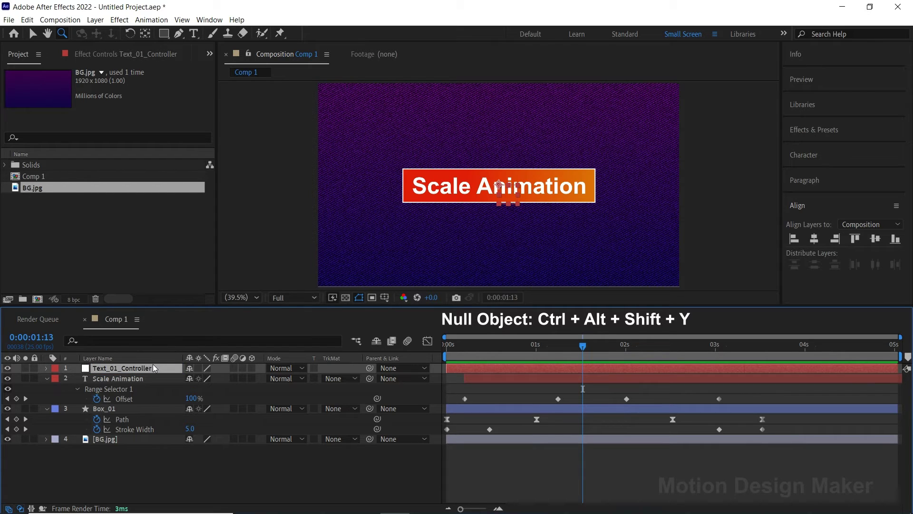
# Parent Scale Animation and Box_01 to Text_01_Controller
pyautogui.click(149, 378)
pyautogui.keyDown('ctrl'); pyautogui.click(159, 406); pyautogui.keyUp('ctrl')
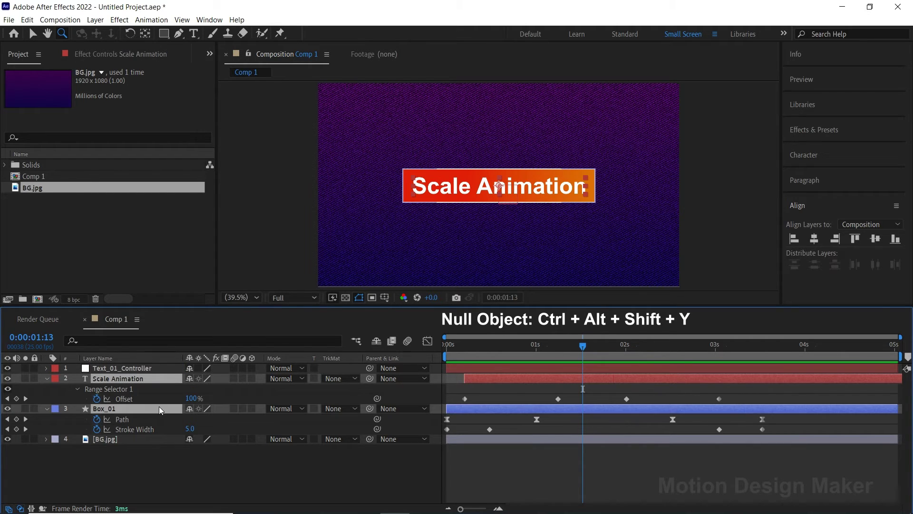
pyautogui.click(47, 378)
pyautogui.moveTo(371, 381); pyautogui.dragTo(144, 369)
pyautogui.click(509, 433)
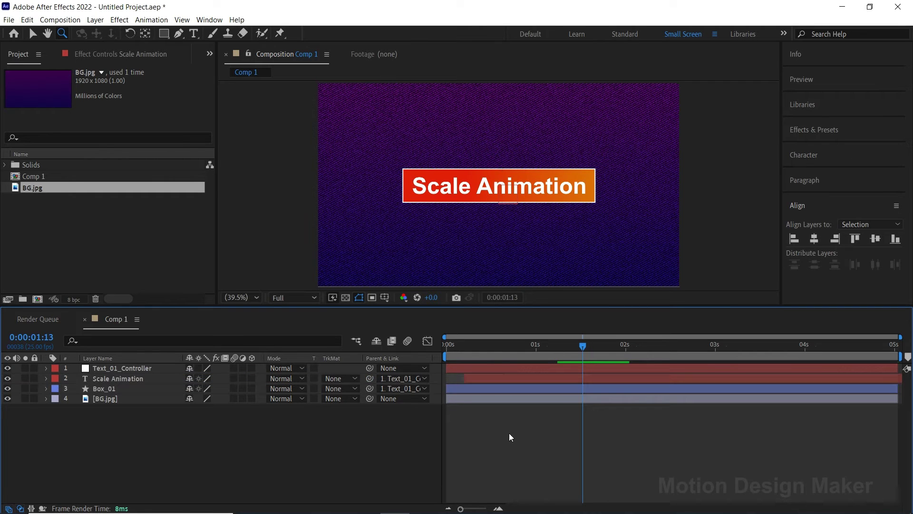
# Label Text_01_Controller, Scale Animation and Box_01 green
pyautogui.click(567, 367)
pyautogui.keyDown('shift'); pyautogui.click(564, 386); pyautogui.keyUp('shift')
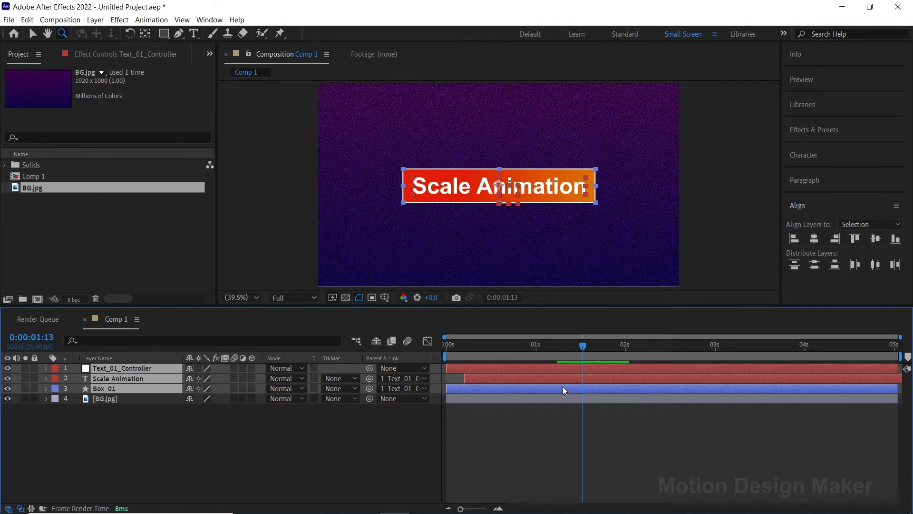
pyautogui.click(56, 378)
pyautogui.click(92, 295)
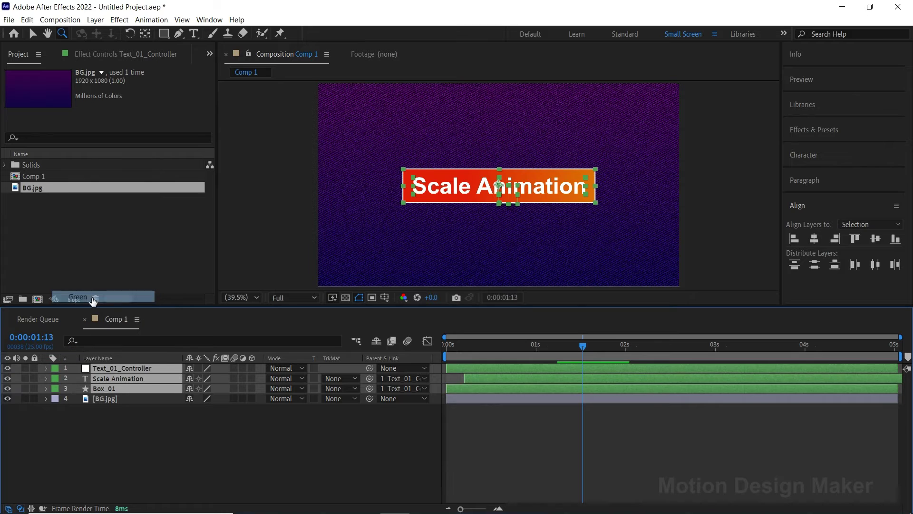
pyautogui.click(536, 436)
# Show Title/Action Safe guides and move the controller's title box to the upper left
pyautogui.click(583, 367)
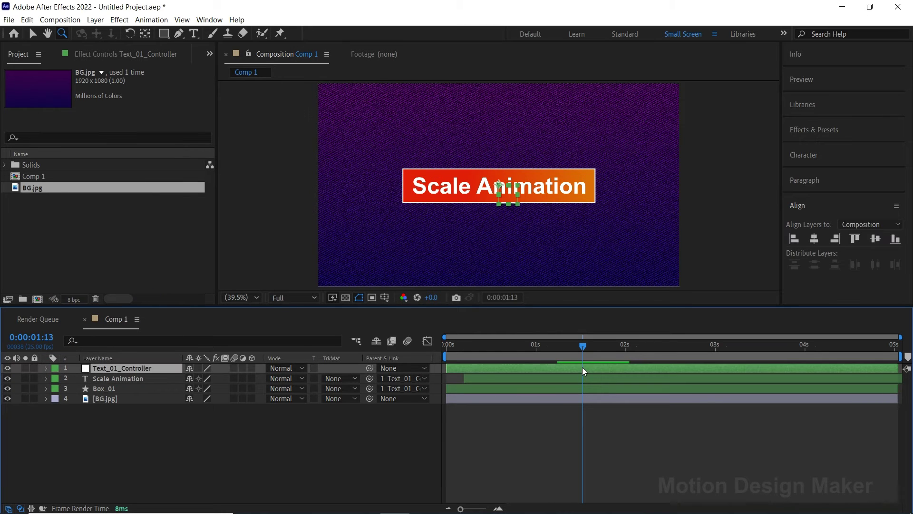
pyautogui.click(384, 298)
pyautogui.click(409, 309)
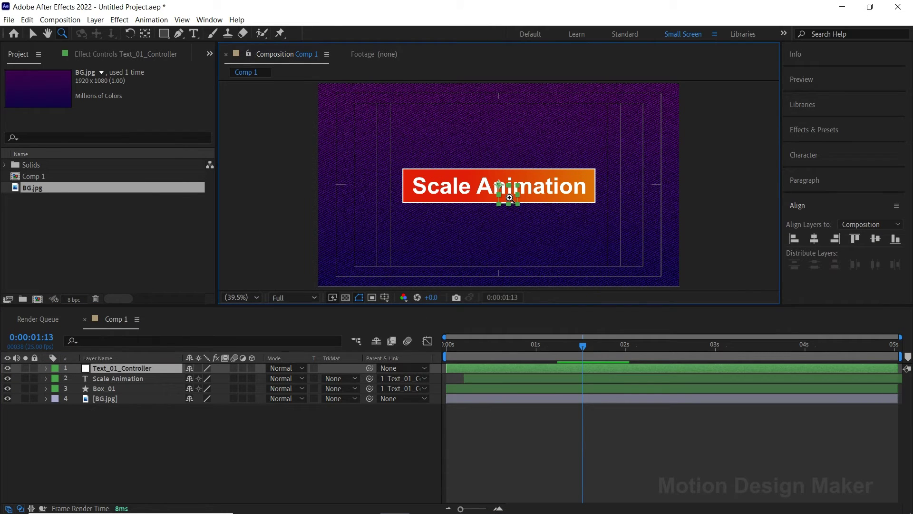
pyautogui.press('v')
pyautogui.moveTo(511, 196); pyautogui.dragTo(444, 142)
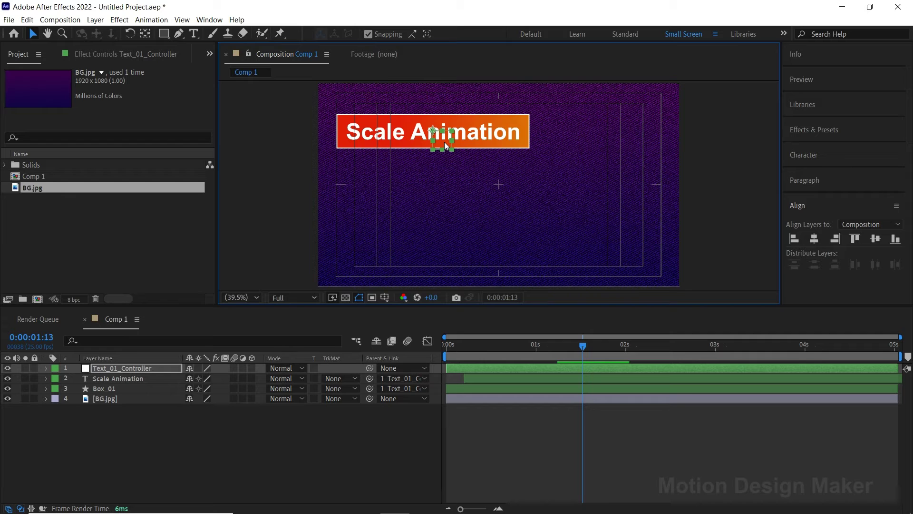
pyautogui.click(600, 433)
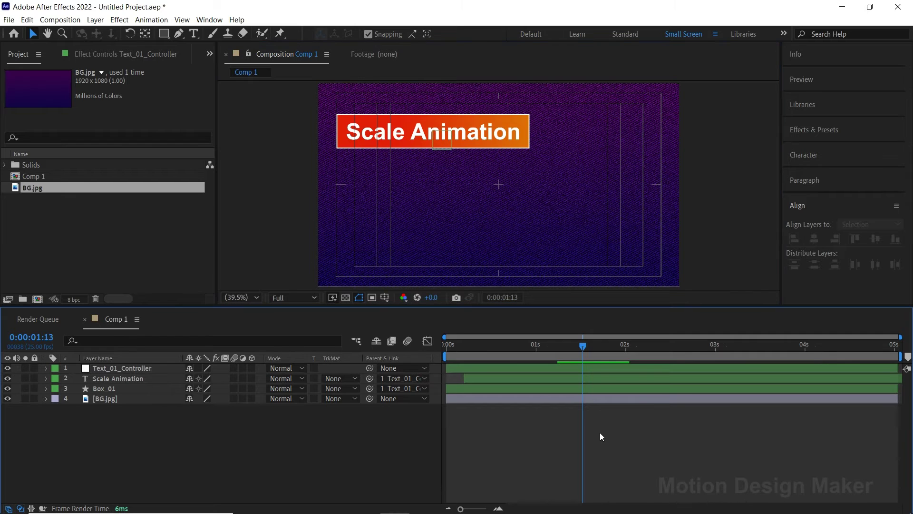
pyautogui.click(158, 366)
pyautogui.keyDown('shift'); pyautogui.click(136, 386); pyautogui.keyUp('shift')
# Duplicate the three layers, place the copies below Box_01, and label them fuchsia
pyautogui.click(28, 19)
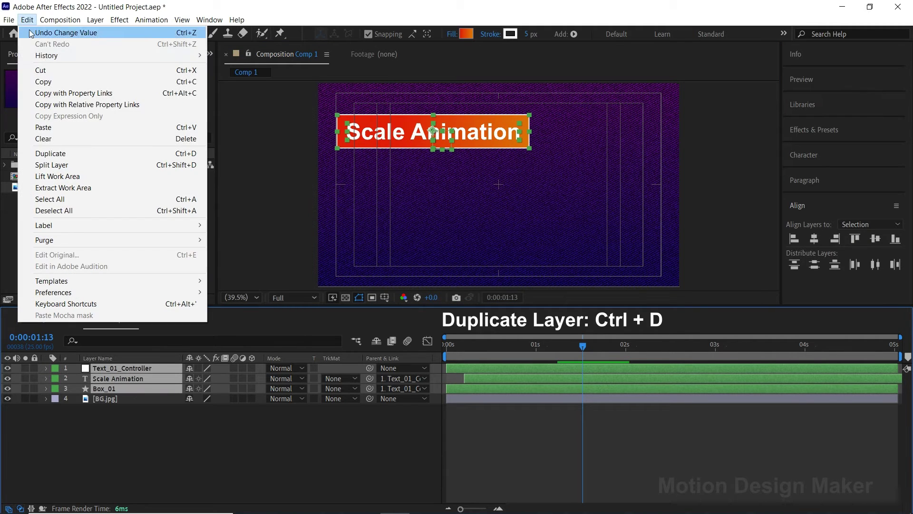
pyautogui.click(60, 154)
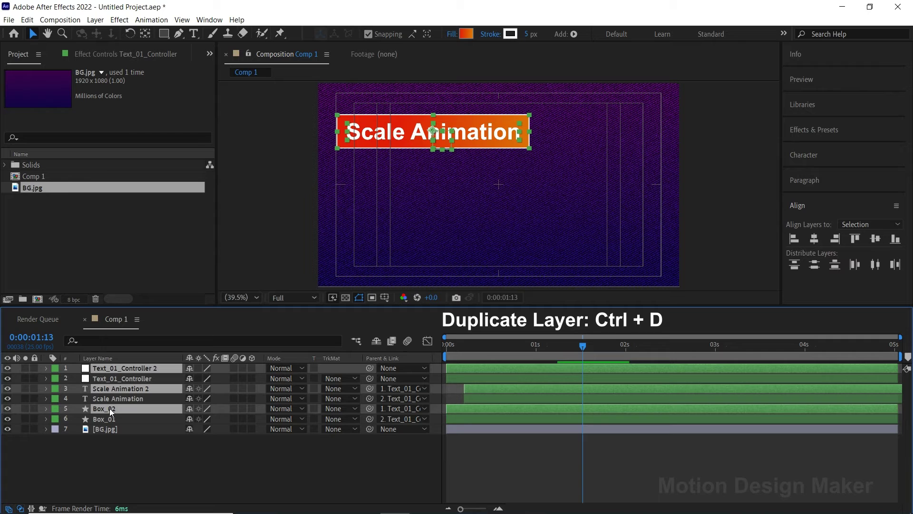
pyautogui.moveTo(109, 408); pyautogui.dragTo(86, 422)
pyautogui.click(55, 401)
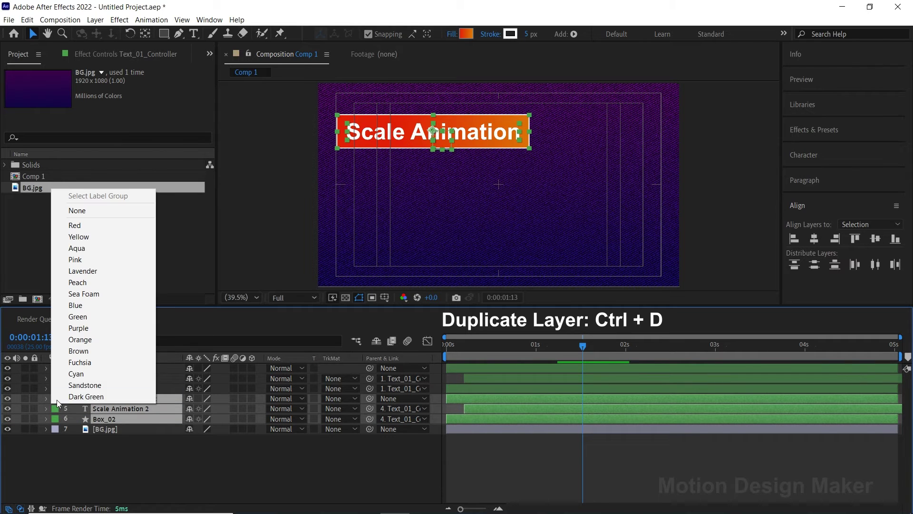
pyautogui.click(95, 366)
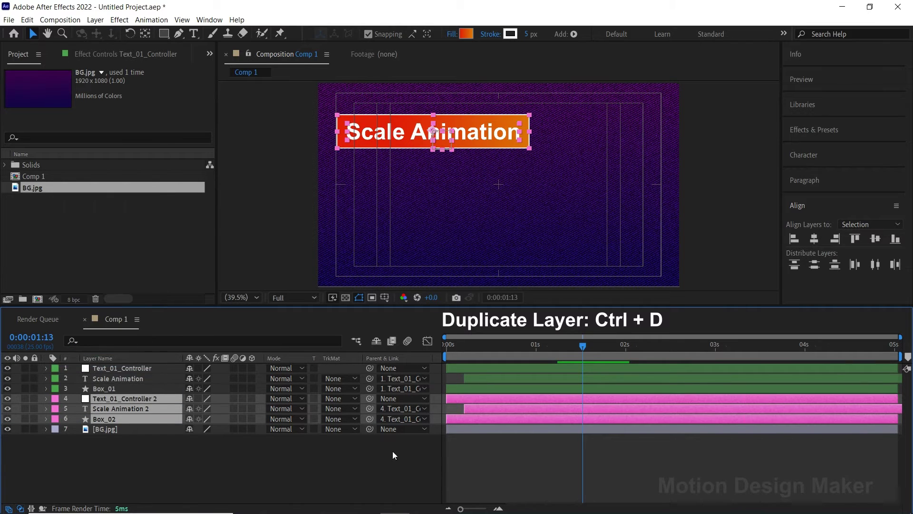
# Move Text_01_Controller 2's title box to the lower right
pyautogui.click(547, 449)
pyautogui.click(570, 397)
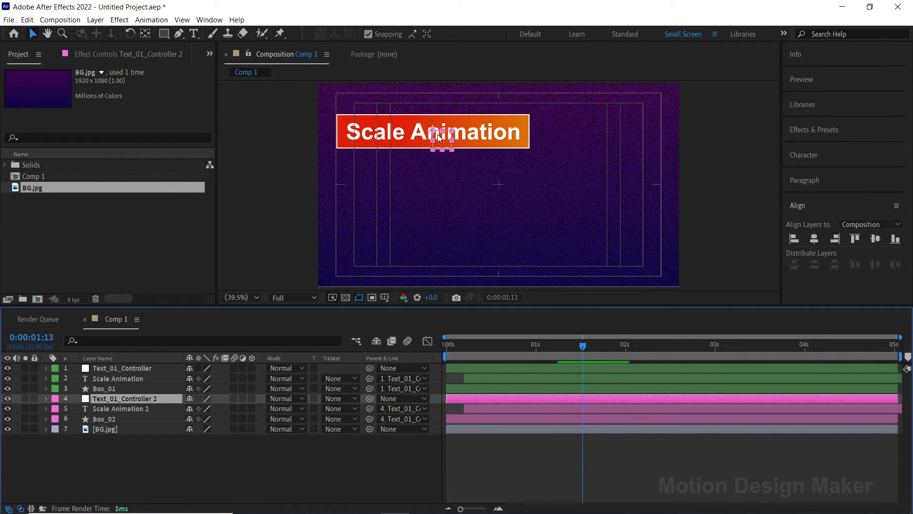
pyautogui.moveTo(443, 138); pyautogui.dragTo(574, 245)
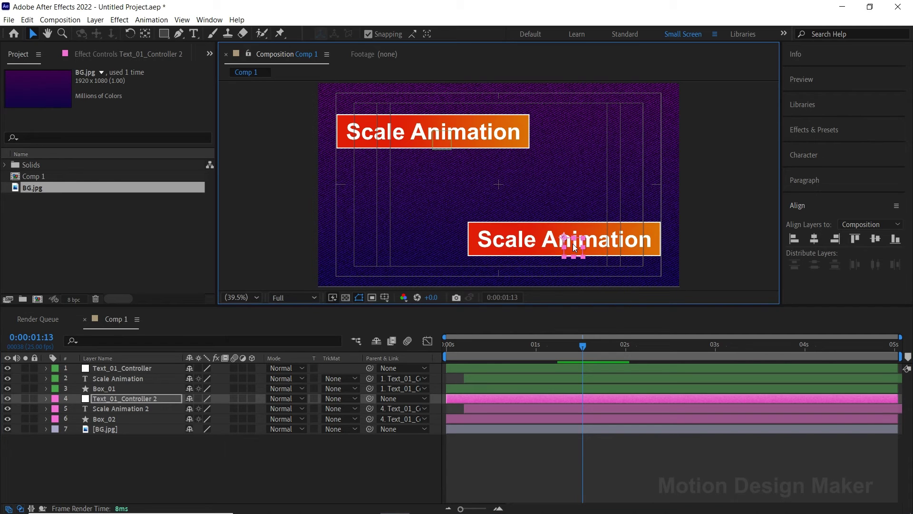
# Change the Scale Animation 2 text to 'Motion Design' and nudge it within its box
pyautogui.click(545, 409)
pyautogui.doubleClick(545, 410)
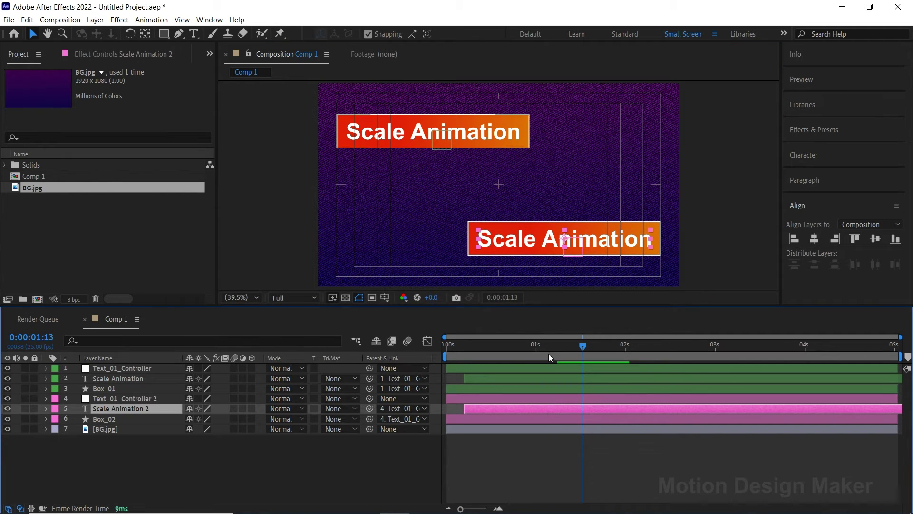
pyautogui.write('Motion Design')
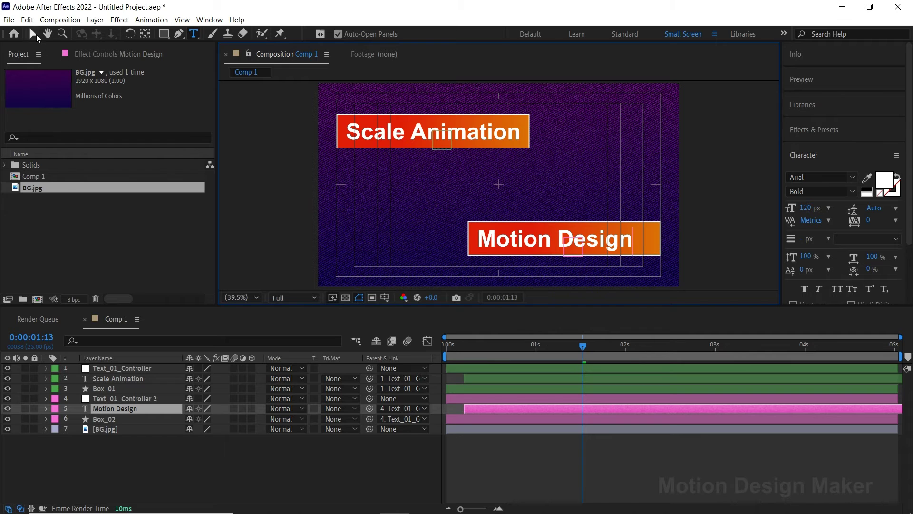
pyautogui.click(32, 33)
pyautogui.moveTo(514, 243)
pyautogui.mouseDown()
pyautogui.moveTo(524, 241)
pyautogui.moveTo(514, 241)
pyautogui.mouseUp()
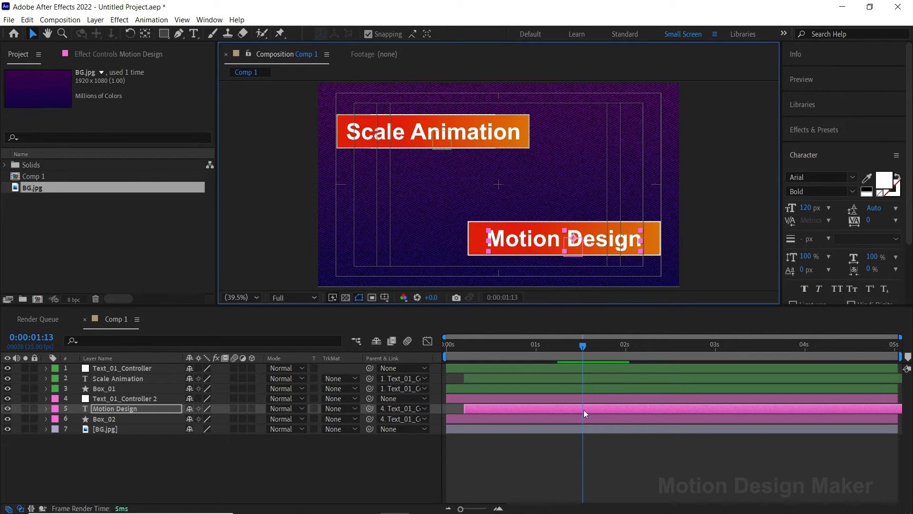
pyautogui.click(569, 450)
# Hide the Title/Action Safe guides and preview the animation from the start
pyautogui.click(385, 299)
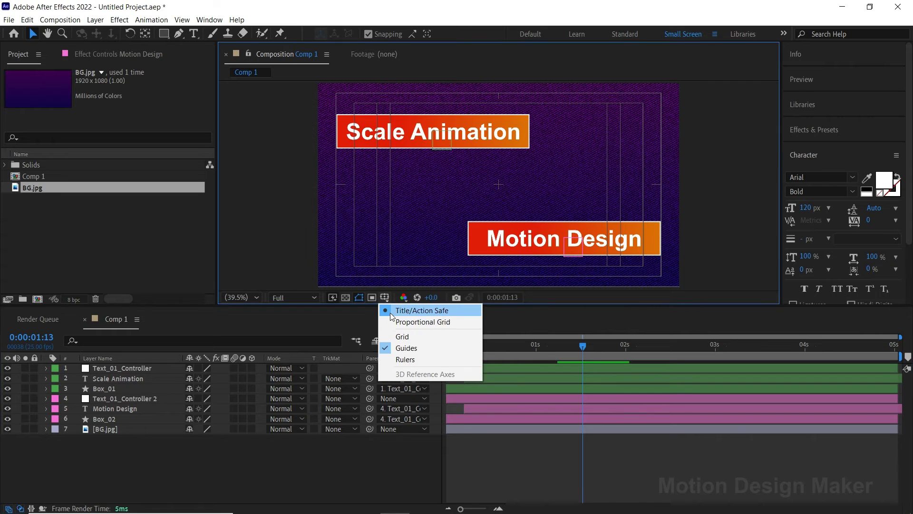
pyautogui.click(392, 312)
pyautogui.moveTo(546, 347); pyautogui.dragTo(447, 345)
pyautogui.press('space')
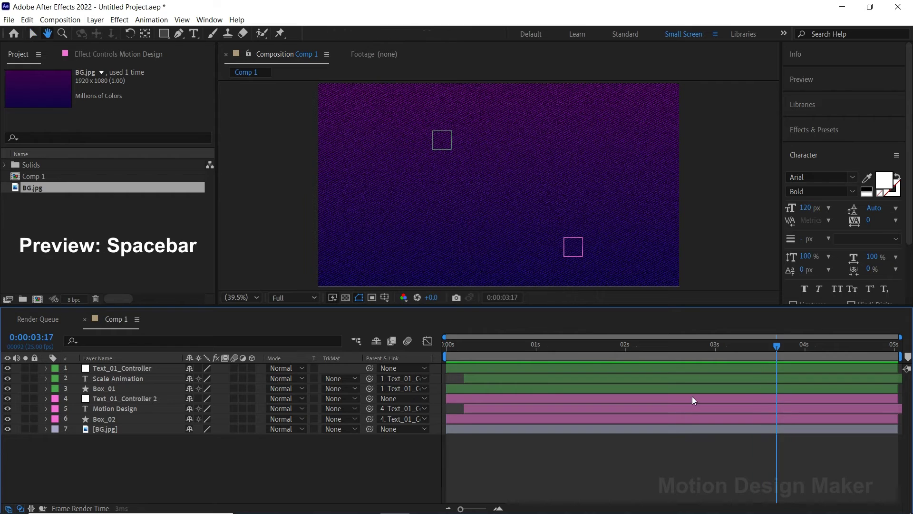
# Solo the Motion Design, Box_02 and BG layers and check the frame at 0:00:01:01
pyautogui.moveTo(637, 355); pyautogui.dragTo(488, 362)
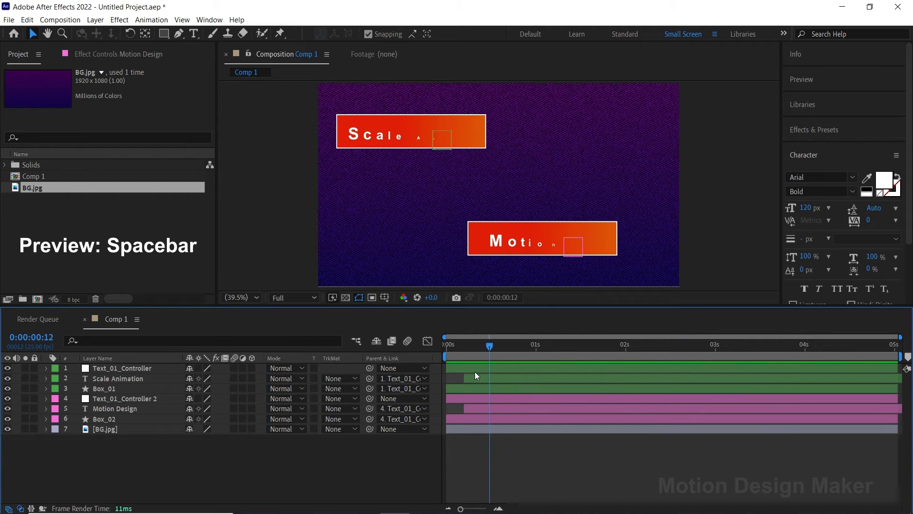
pyautogui.click(113, 408)
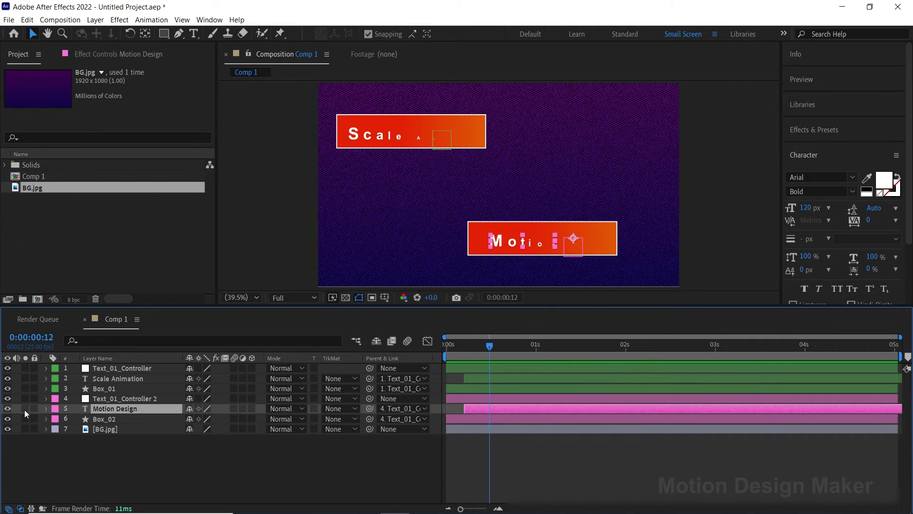
pyautogui.moveTo(25, 410); pyautogui.dragTo(25, 430)
pyautogui.moveTo(450, 346); pyautogui.dragTo(449, 427)
pyautogui.click(507, 421)
# Replace Box_02's first Path keyframe with a 0s key collapsed to the right edge, then preview
pyautogui.press('u')
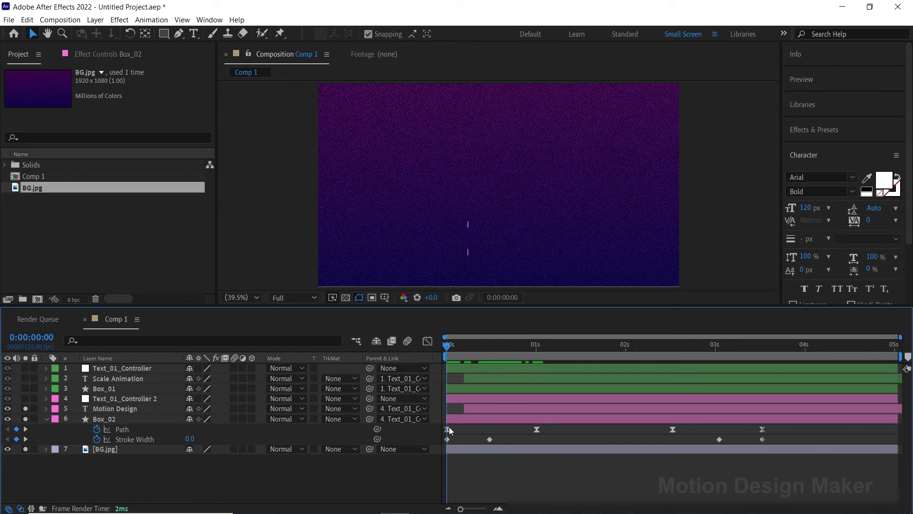
pyautogui.click(447, 429)
pyautogui.press('Delete')
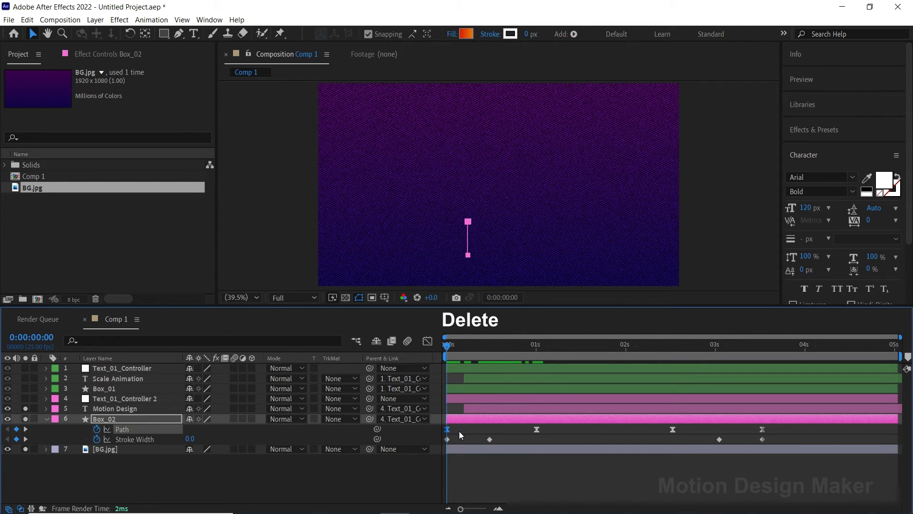
pyautogui.click(16, 429)
pyautogui.click(469, 256)
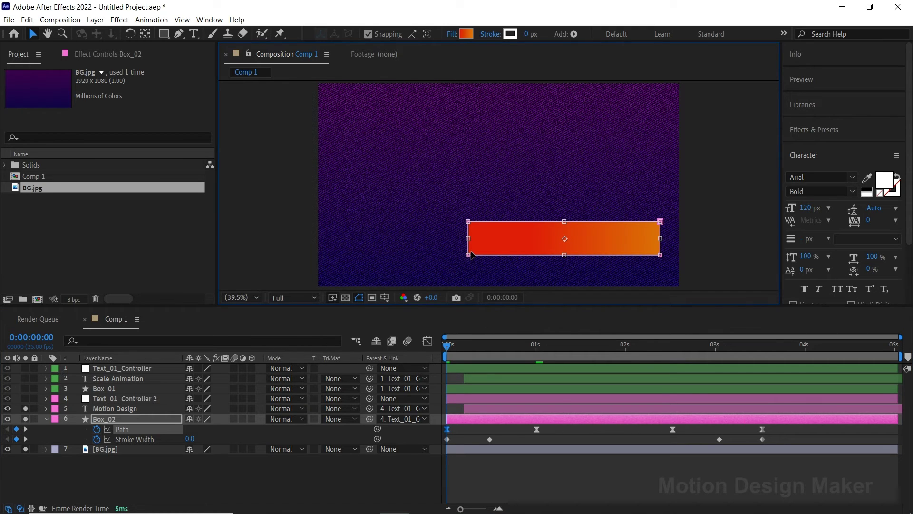
pyautogui.moveTo(467, 237); pyautogui.dragTo(660, 238)
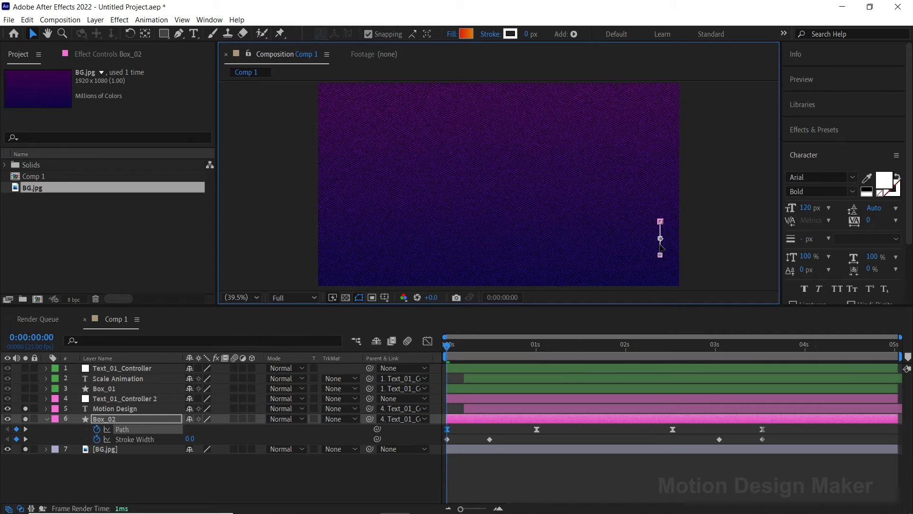
pyautogui.click(476, 459)
pyautogui.press('space')
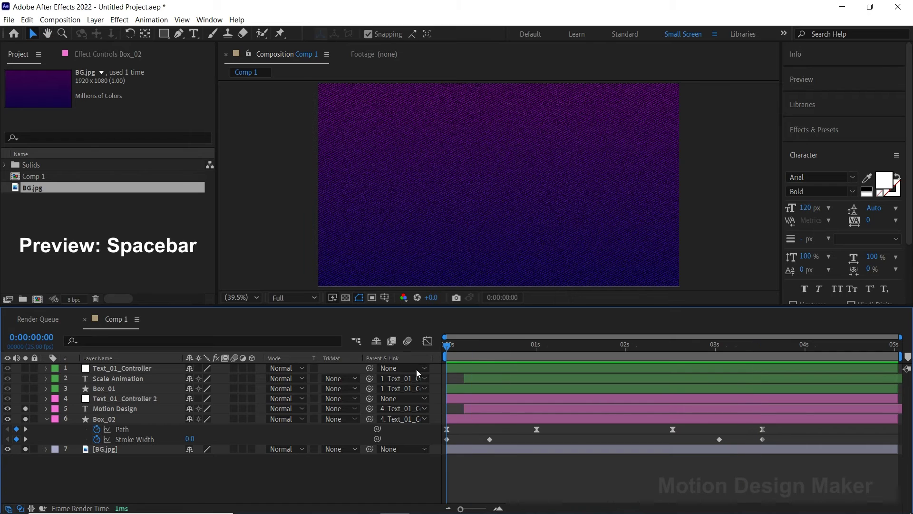
# Copy Box_02's opening Path keyframe to 0:00:03:13, then preview from the start
pyautogui.press('space')
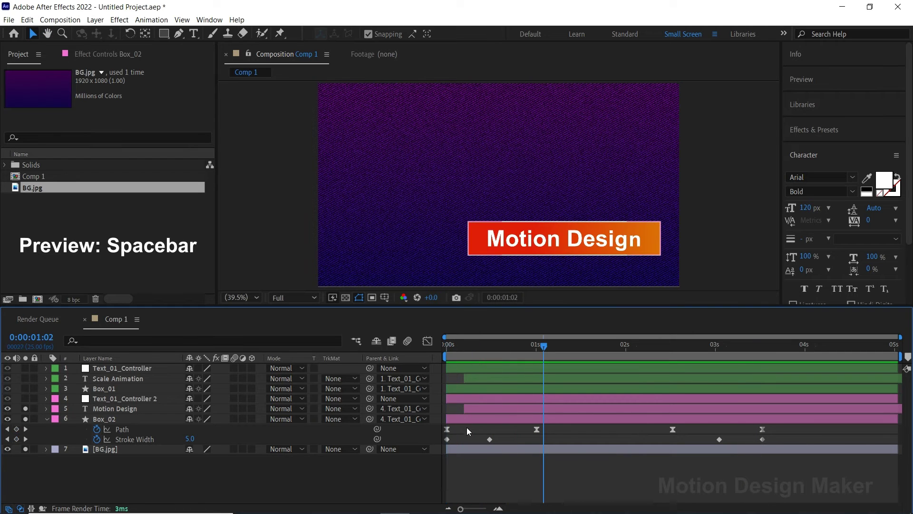
pyautogui.click(447, 429)
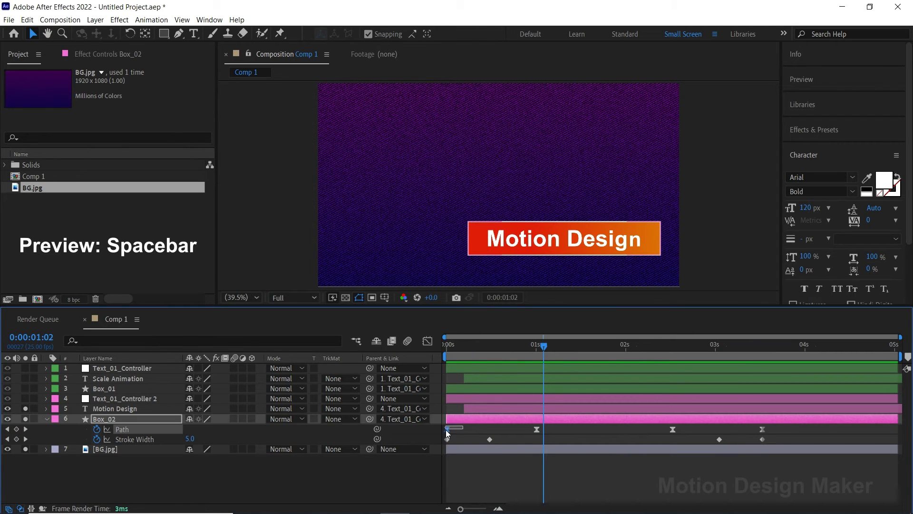
pyautogui.click(27, 20)
pyautogui.click(52, 81)
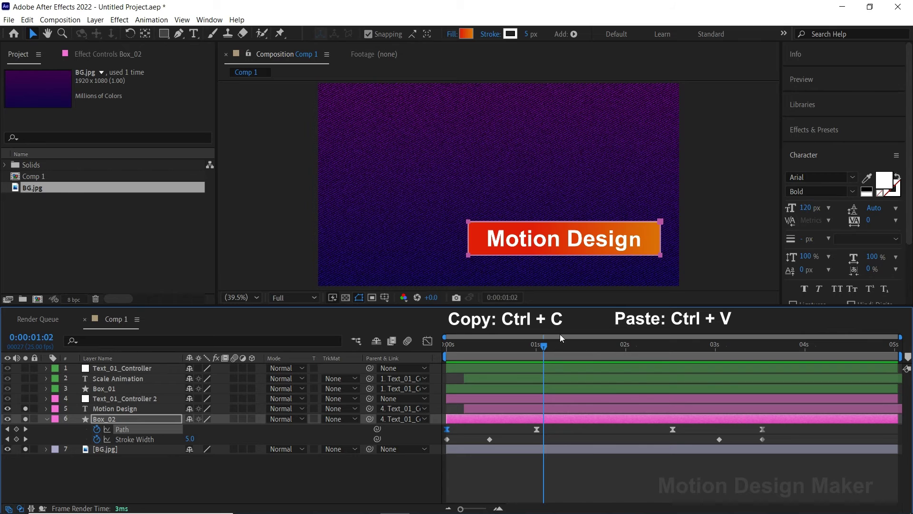
pyautogui.press('k')
pyautogui.press('k')
pyautogui.press('k')
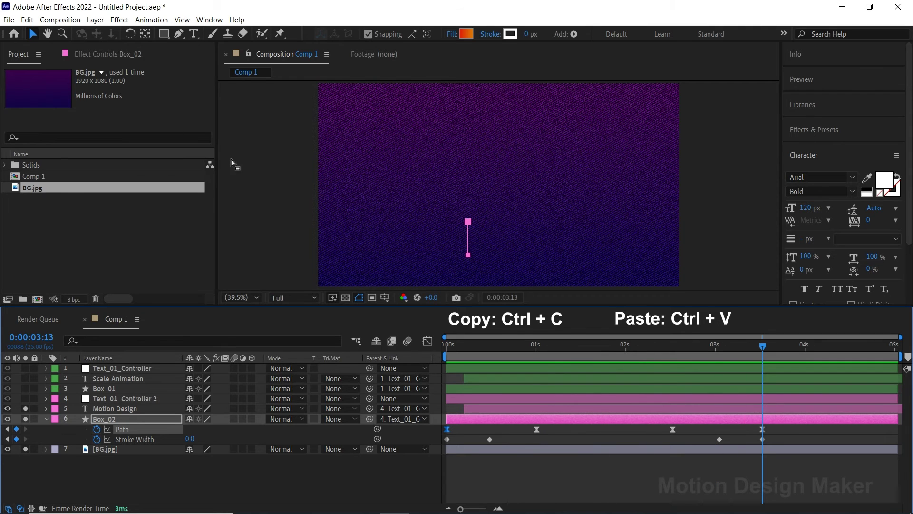
pyautogui.click(27, 20)
pyautogui.click(44, 128)
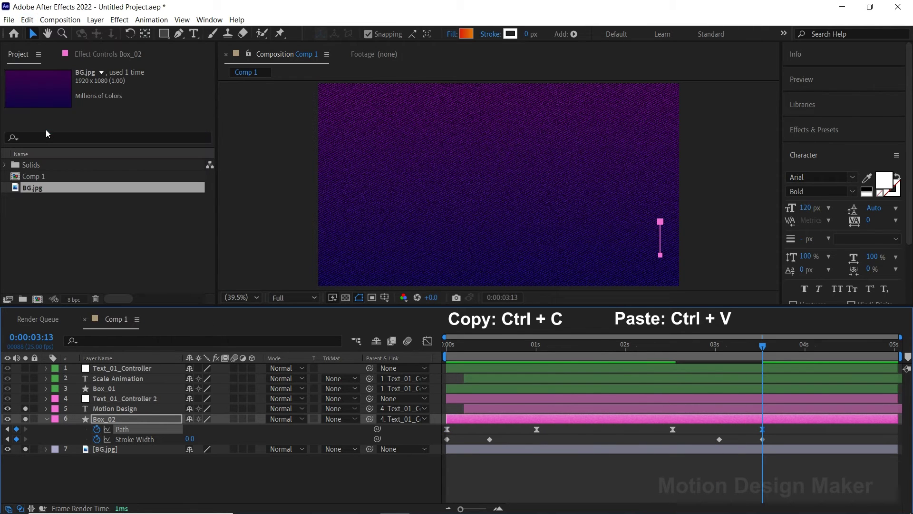
pyautogui.moveTo(469, 340); pyautogui.dragTo(393, 369)
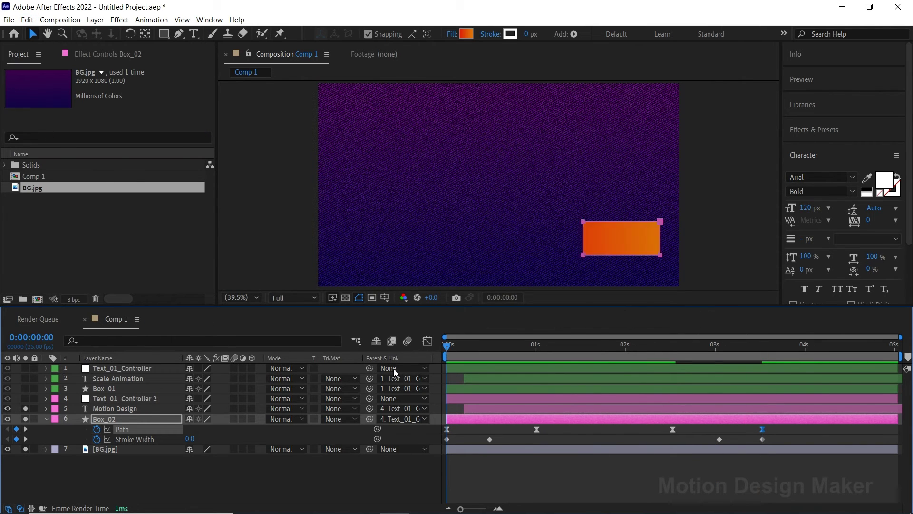
pyautogui.click(485, 461)
pyautogui.press('space')
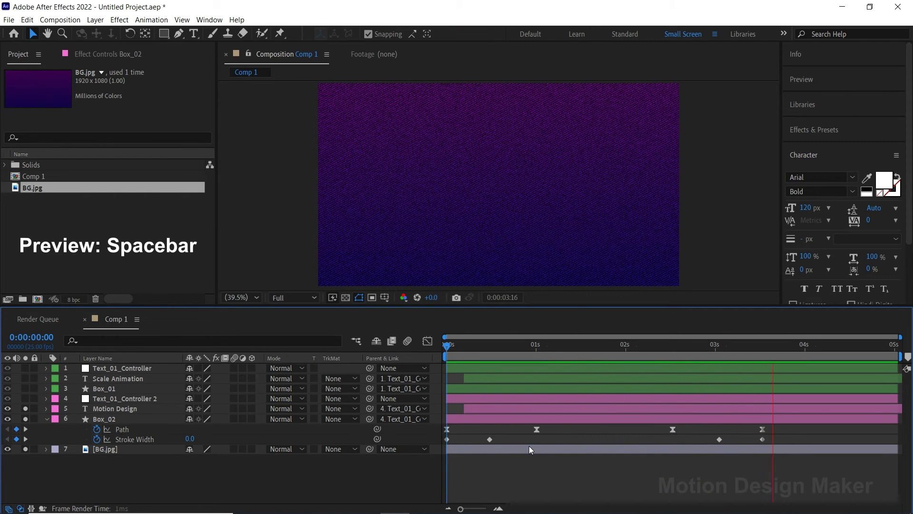
pyautogui.press('space')
# Apply Easy Ease (F9) to Box_02's final two Path keyframes
pyautogui.click(762, 429)
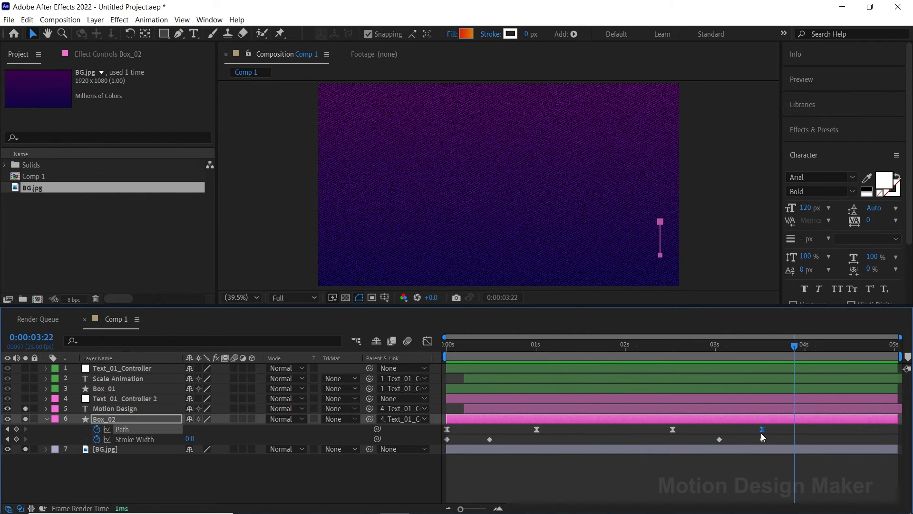
pyautogui.keyDown('ctrl'); pyautogui.click(762, 429); pyautogui.keyUp('ctrl')
pyautogui.moveTo(774, 427); pyautogui.dragTo(671, 433)
pyautogui.press('F9')
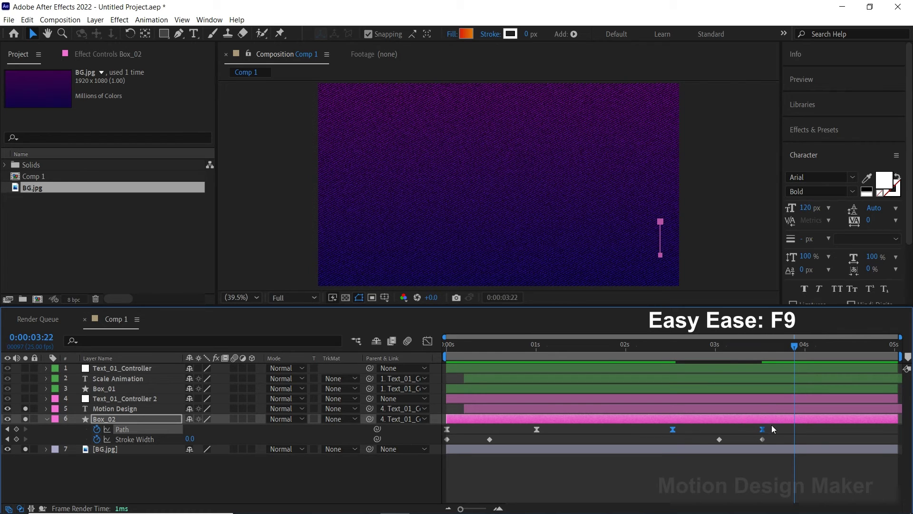
pyautogui.click(763, 429)
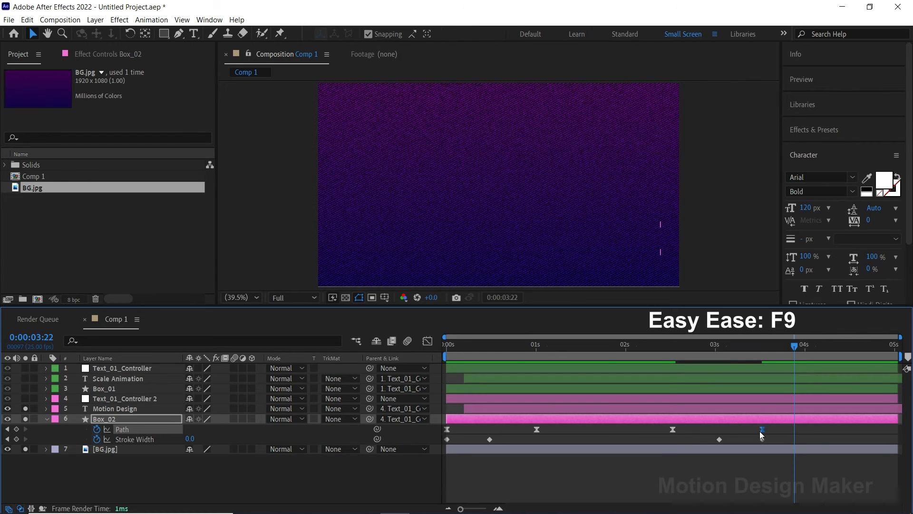
# Set the keyframe's ease influence to about 67% and starting speed to zero, then preview
pyautogui.click(426, 342)
pyautogui.moveTo(687, 476); pyautogui.dragTo(730, 476)
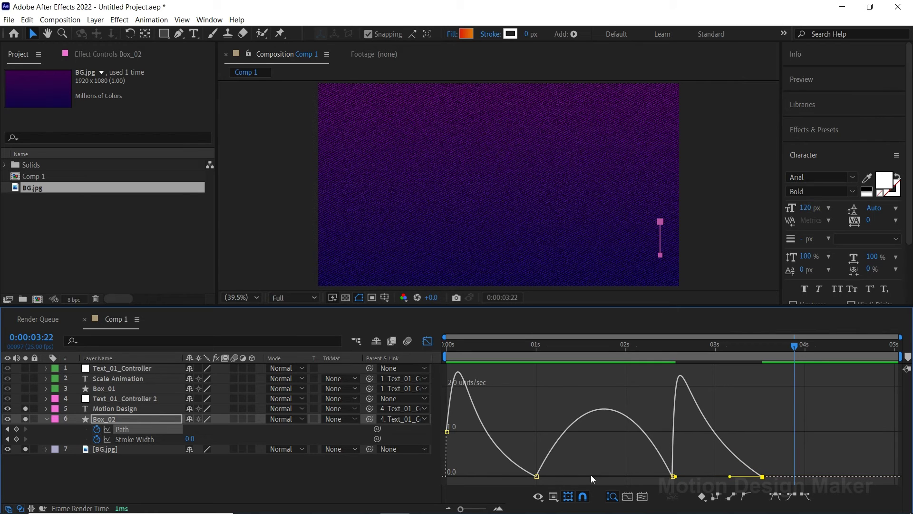
pyautogui.moveTo(447, 431); pyautogui.dragTo(453, 476)
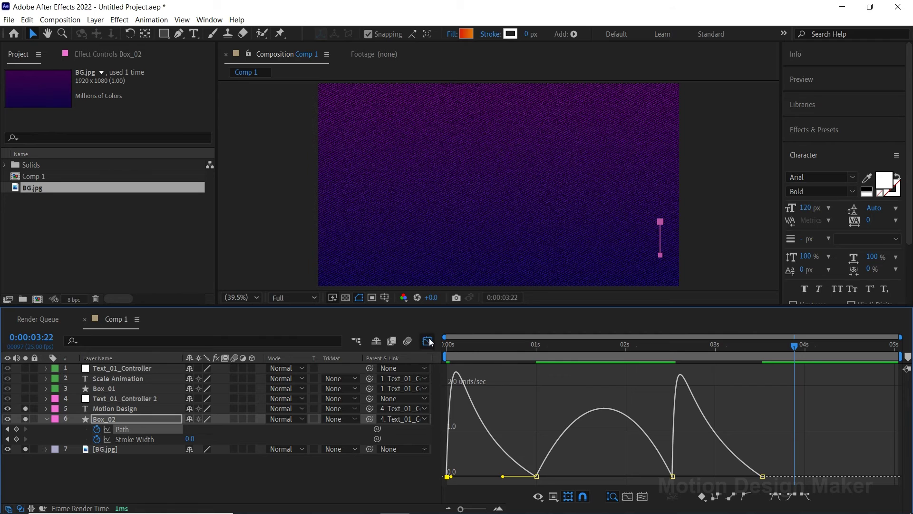
pyautogui.click(429, 341)
pyautogui.moveTo(502, 344); pyautogui.dragTo(416, 363)
pyautogui.click(523, 475)
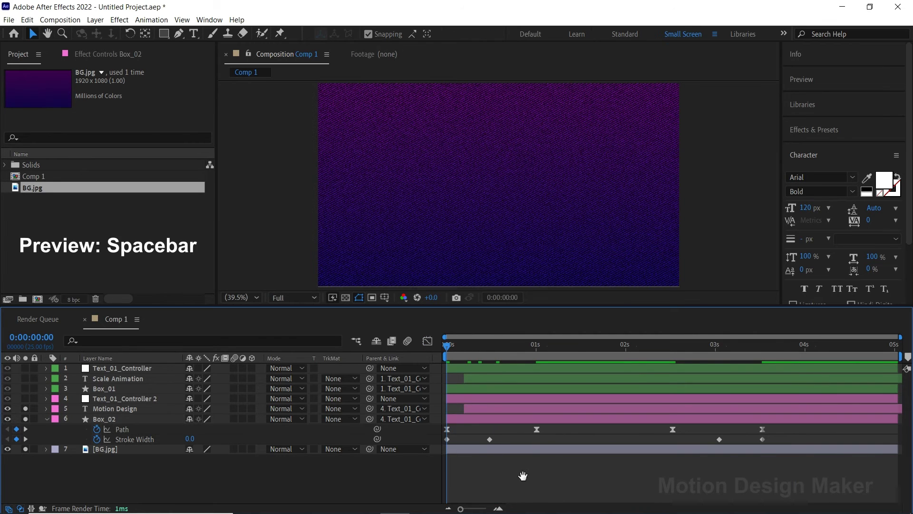
pyautogui.press('space')
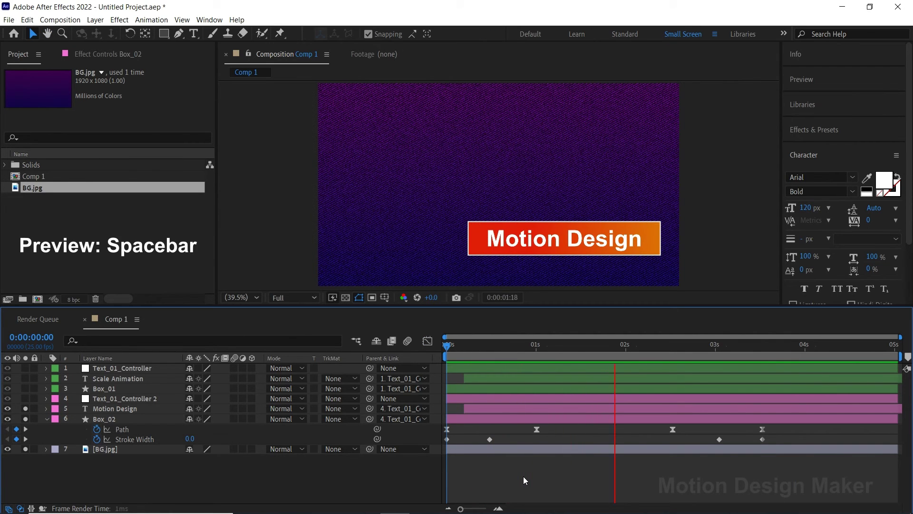
pyautogui.press('space')
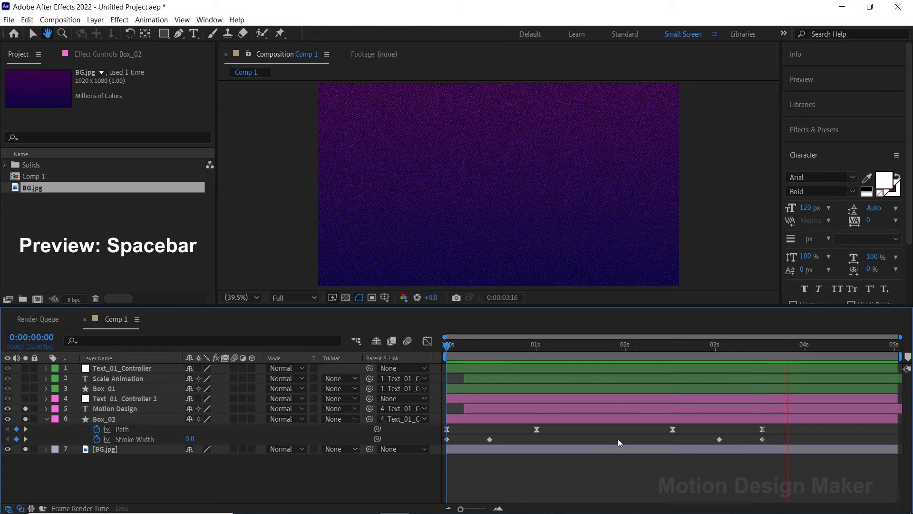
pyautogui.moveTo(532, 354); pyautogui.dragTo(500, 367)
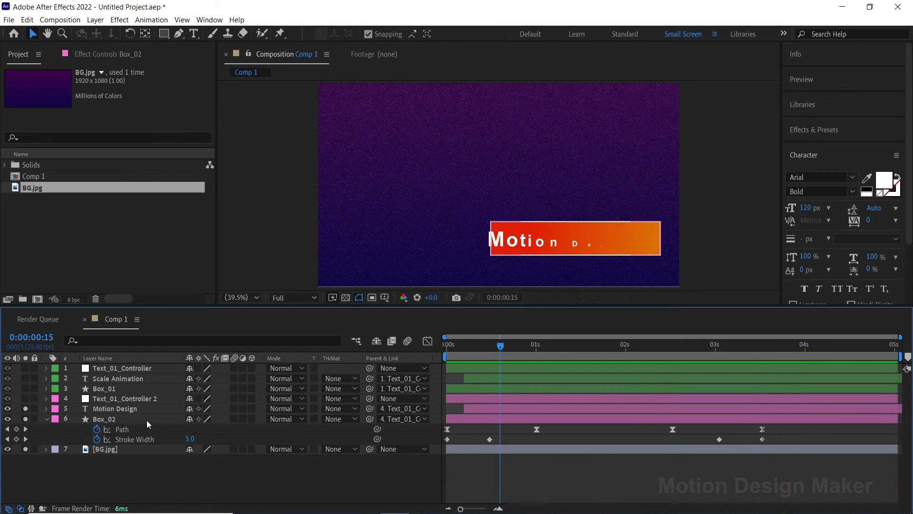
# Expand the Motion Design layer down to Animator 1's Range Selector 1 properties
pyautogui.click(46, 418)
pyautogui.click(67, 409)
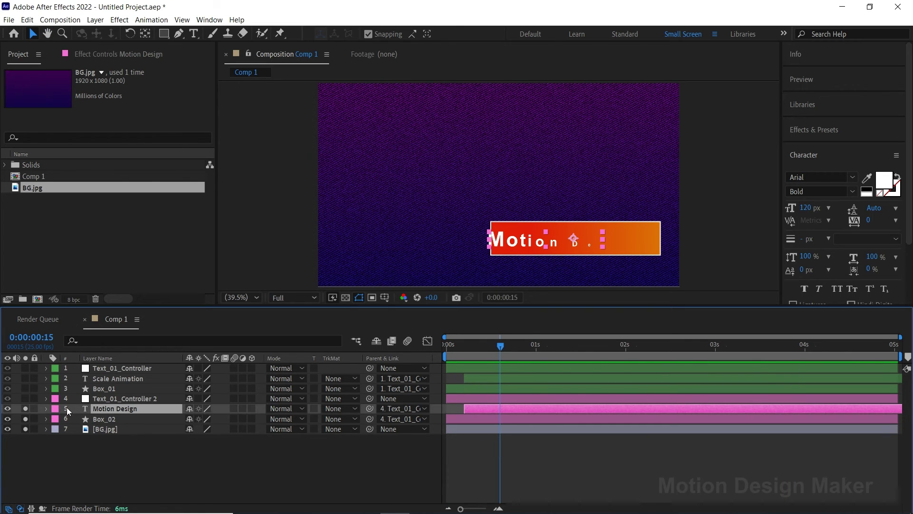
pyautogui.click(46, 408)
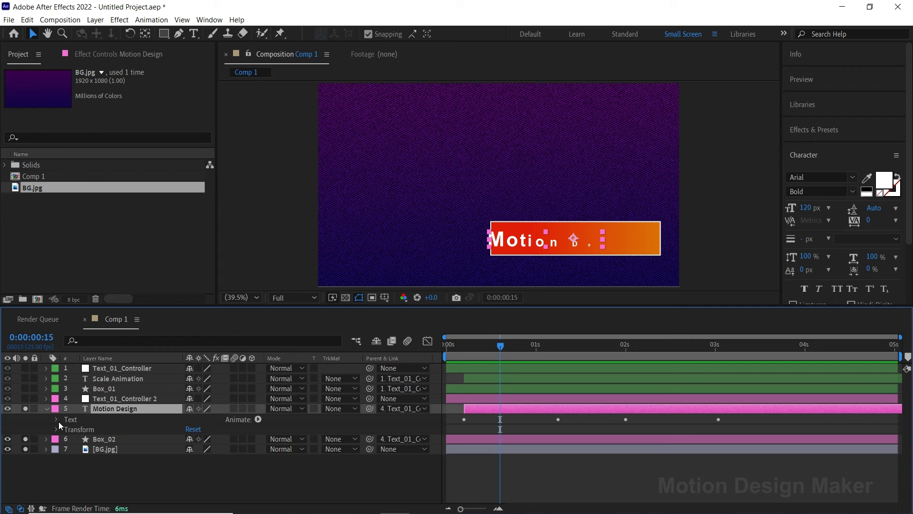
pyautogui.click(58, 420)
pyautogui.click(66, 459)
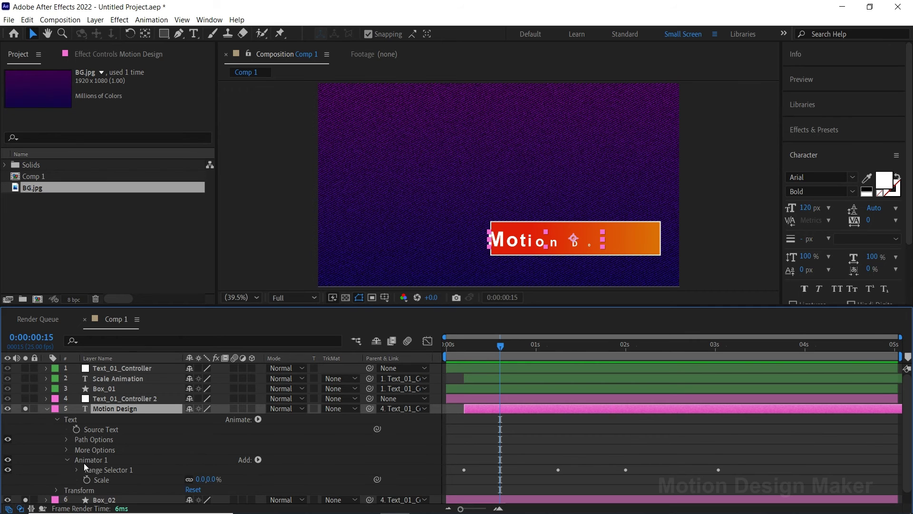
pyautogui.click(76, 470)
pyautogui.moveTo(564, 309); pyautogui.dragTo(563, 253)
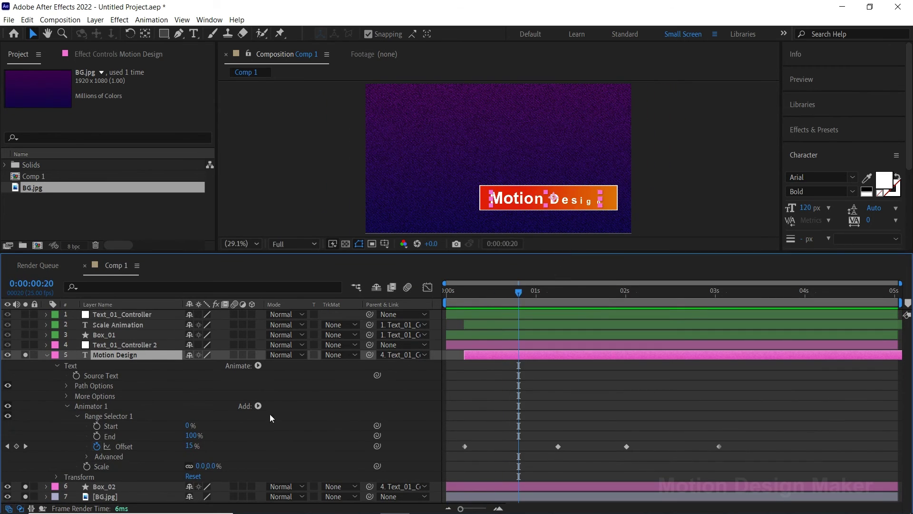
# Set the Range Selector's Start to 100% and End to 0%
pyautogui.click(190, 426)
pyautogui.write('100')
pyautogui.press('Return')
pyautogui.click(193, 435)
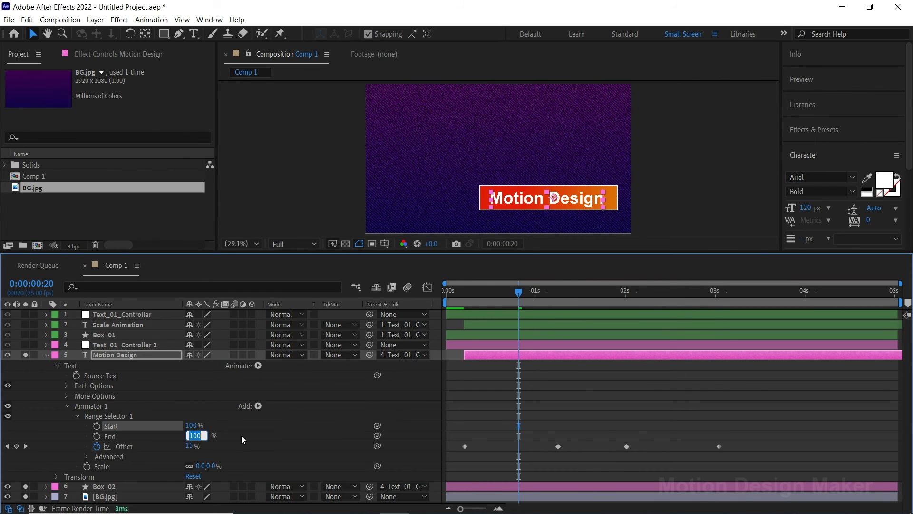
pyautogui.write('0')
pyautogui.press('Return')
# Set the first Offset keyframe to 100% and the second, at 0:00:01:06, to -100%
pyautogui.moveTo(508, 296); pyautogui.dragTo(467, 309)
pyautogui.click(195, 445)
pyautogui.write('100')
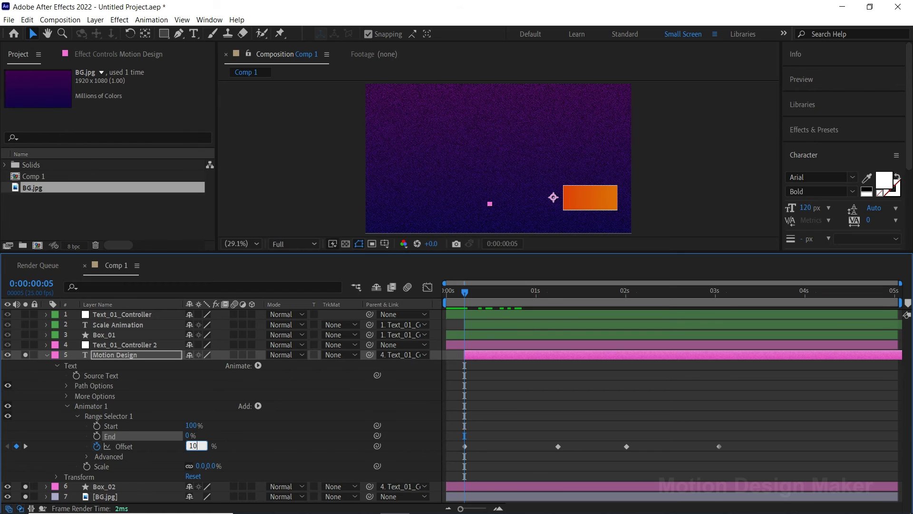
pyautogui.press('Return')
pyautogui.moveTo(475, 295); pyautogui.dragTo(558, 321)
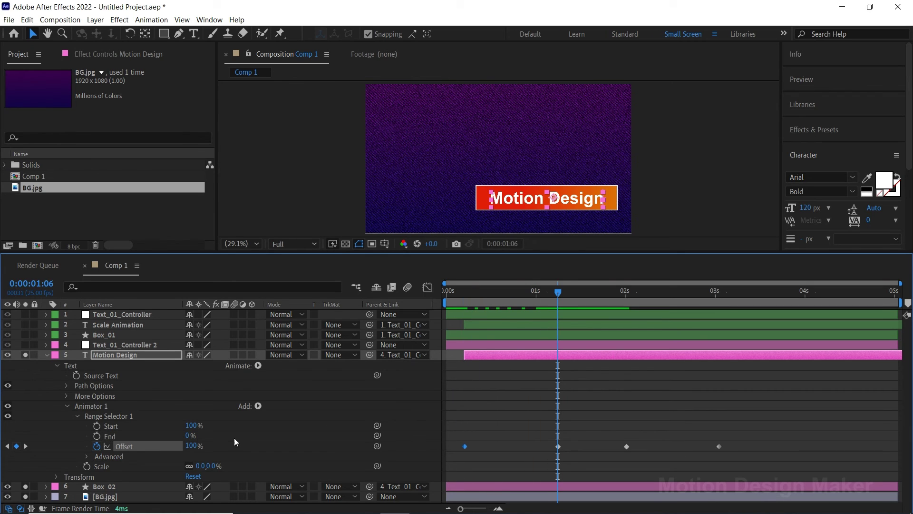
pyautogui.click(195, 446)
pyautogui.write('-100')
pyautogui.click(216, 446)
# Set the third Offset keyframe to -100% and the fourth to 100%
pyautogui.moveTo(559, 296); pyautogui.dragTo(626, 317)
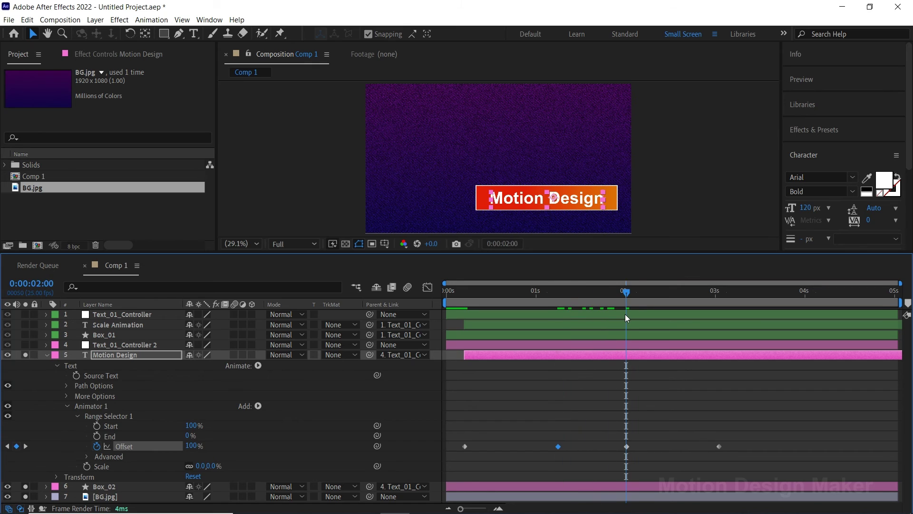
pyautogui.click(195, 445)
pyautogui.write('-100')
pyautogui.click(240, 438)
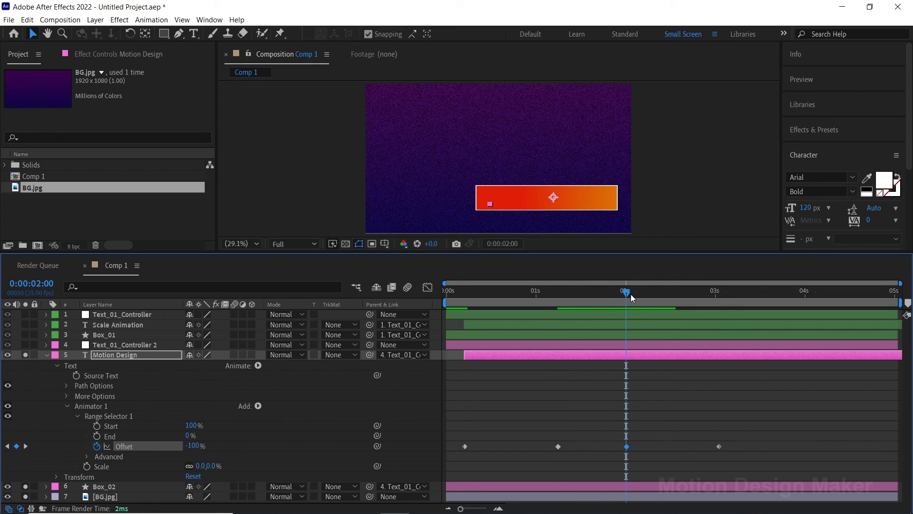
pyautogui.moveTo(631, 294); pyautogui.dragTo(709, 317)
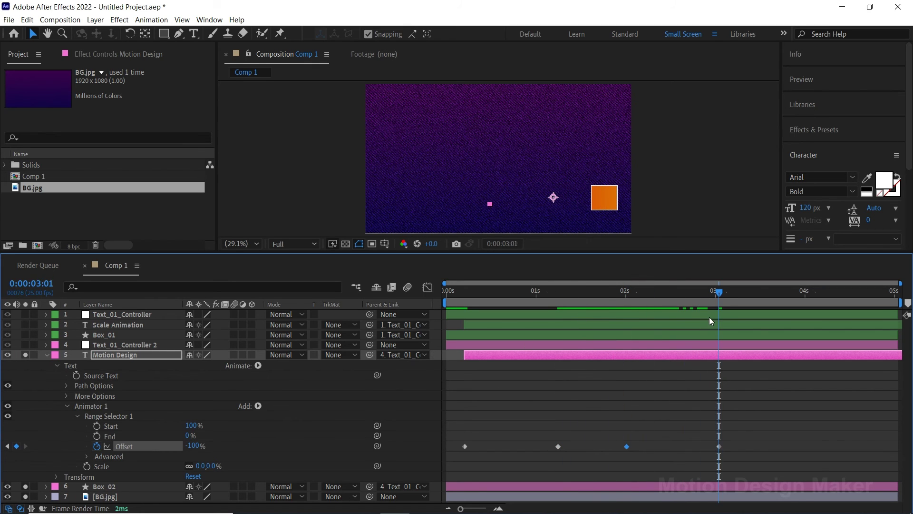
pyautogui.click(195, 445)
pyautogui.write('1')
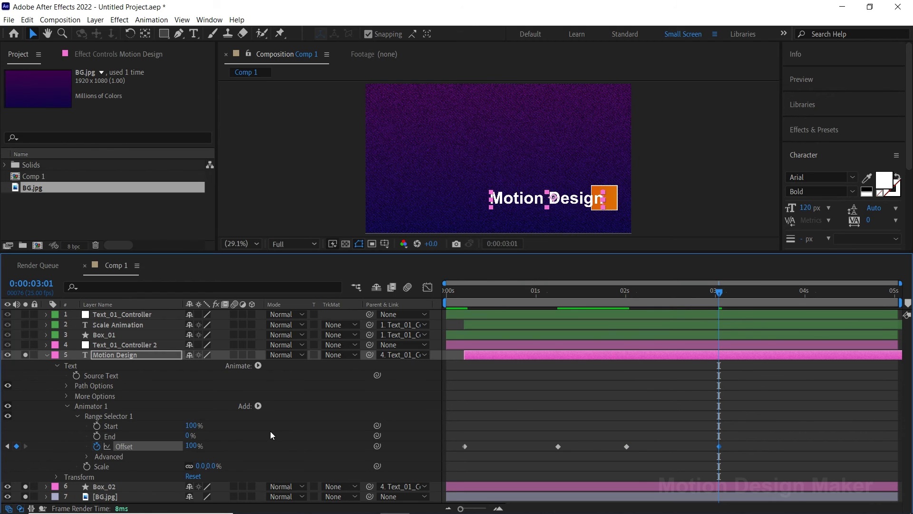
# Change the Advanced Shape to Ramp Down and preview the reversed text animation
pyautogui.click(87, 456)
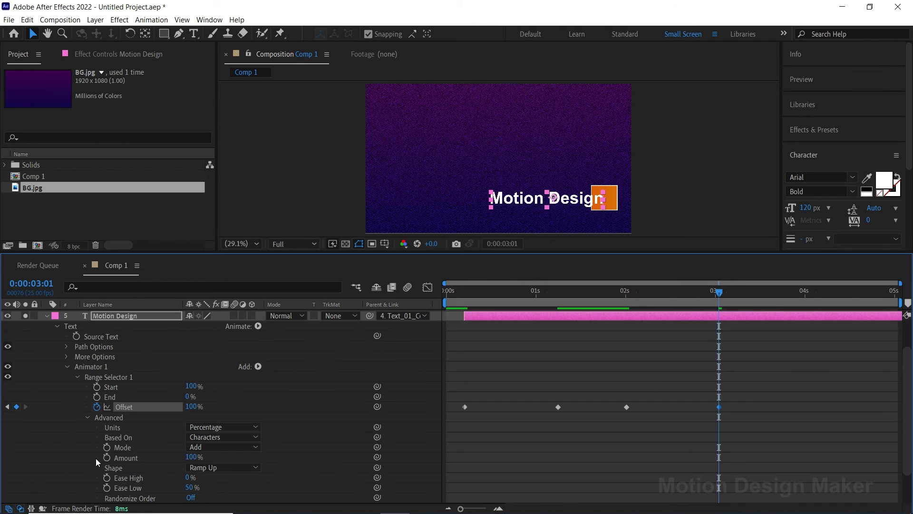
pyautogui.click(213, 468)
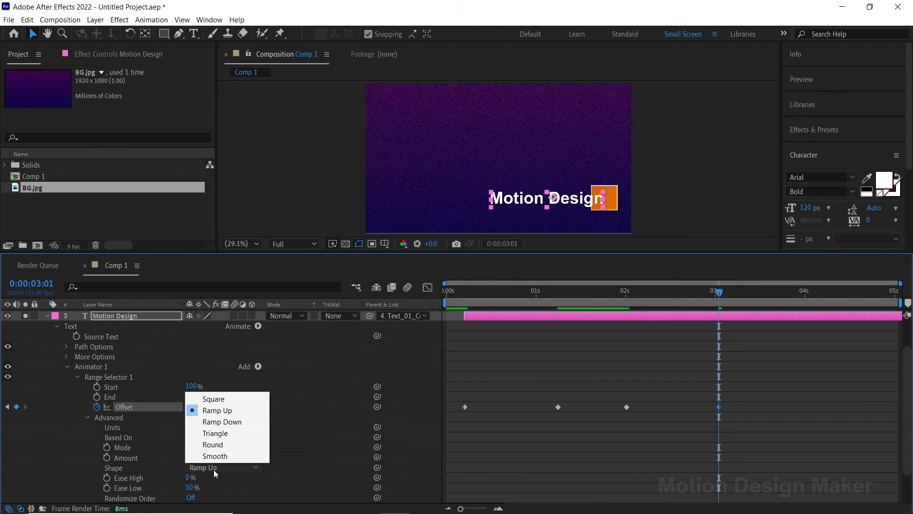
pyautogui.click(228, 422)
pyautogui.click(459, 299)
pyautogui.press('space')
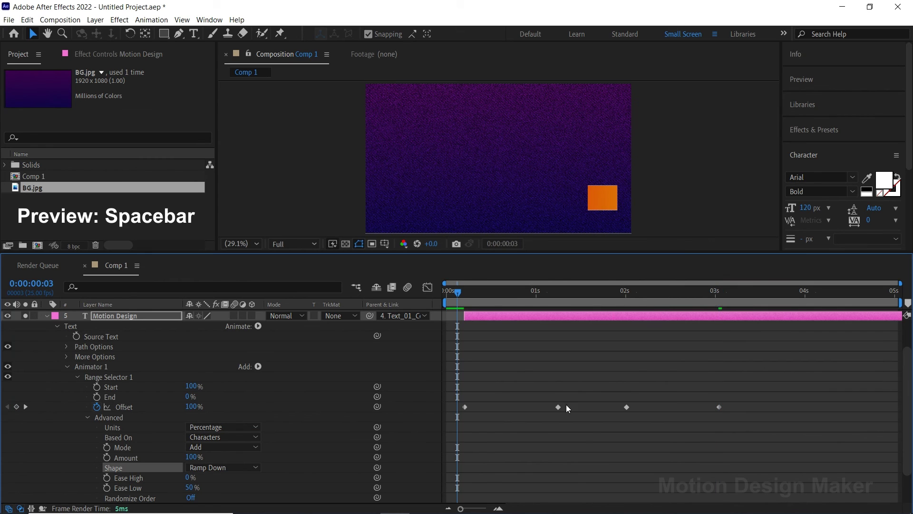